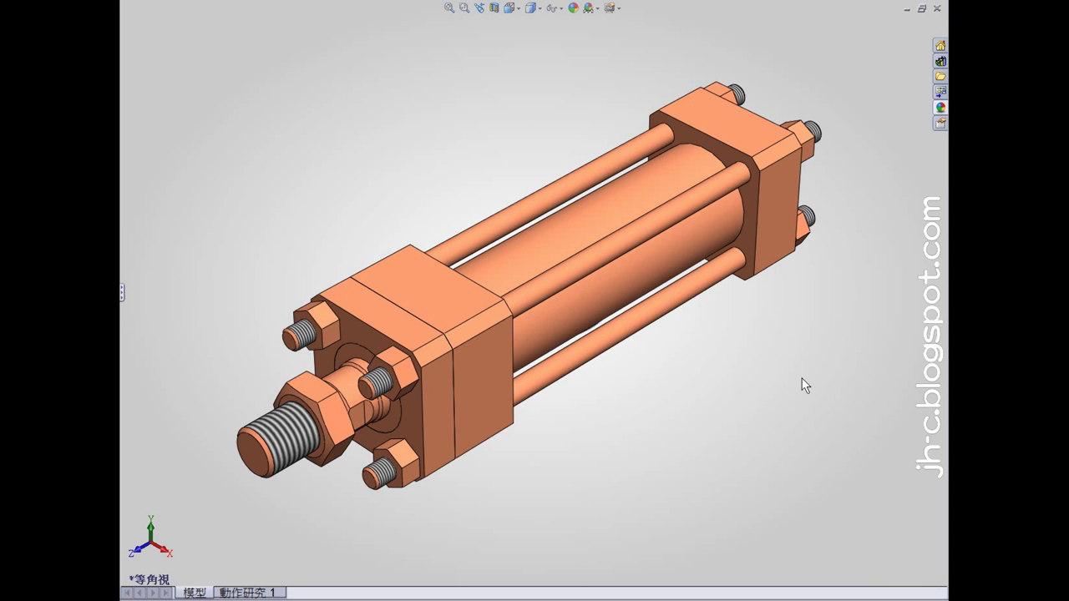
Insert an auto-created design table into the cylinder part.
mouse_move(801, 385)
middle_mouse_down()
mouse_move(733, 320)
mouse_move(591, 319)
mouse_move(525, 291)
mouse_move(396, 329)
mouse_move(370, 293)
mouse_move(387, 172)
mouse_move(203, 279)
middle_mouse_up()
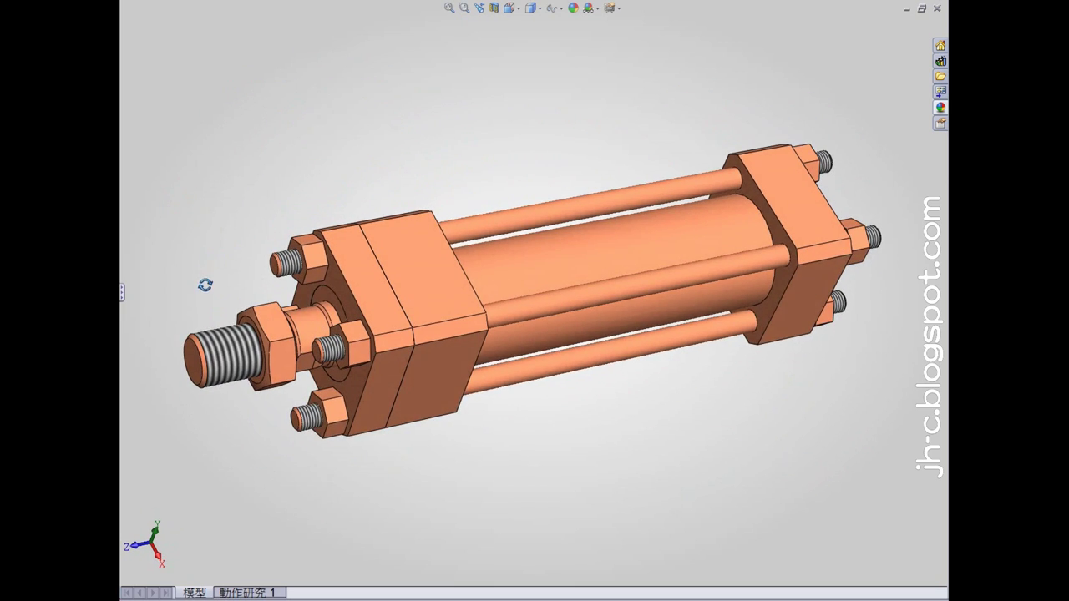
right_click_drag(711, 464, 761, 426)
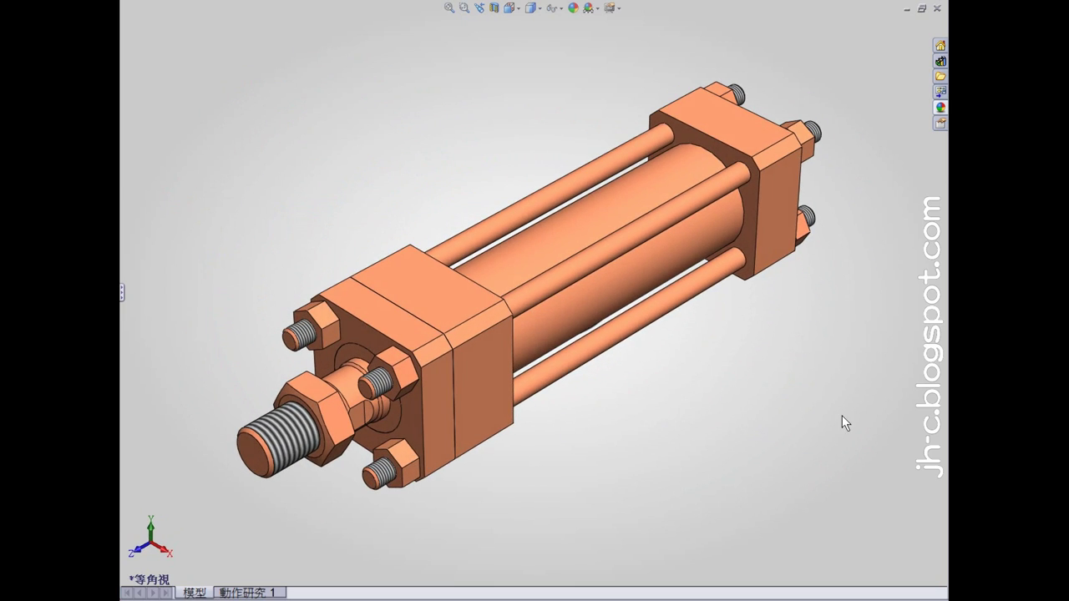
left_click(368, 5)
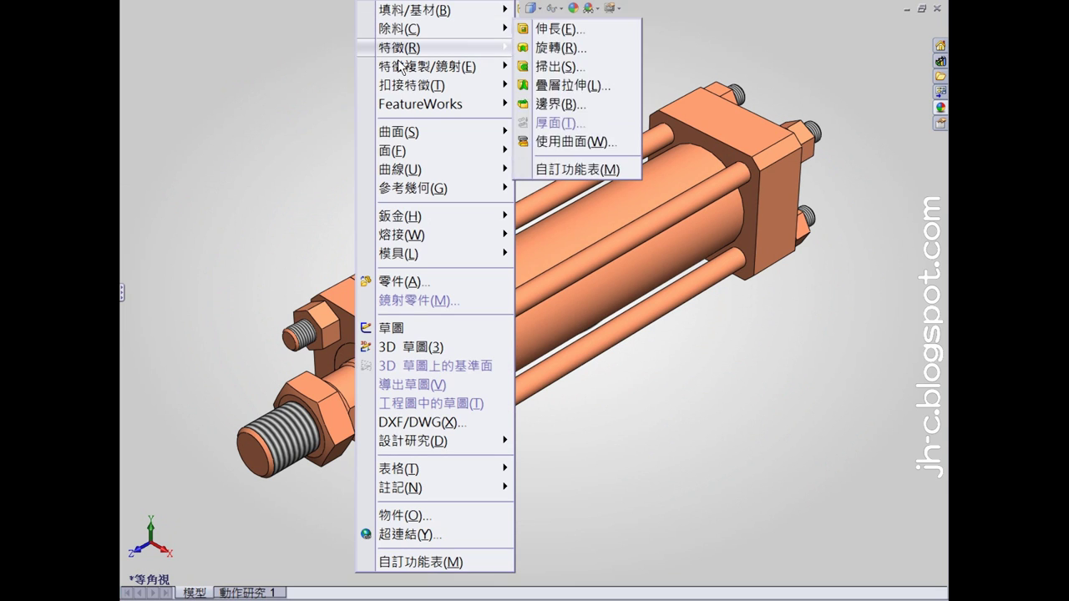
mouse_move(400, 469)
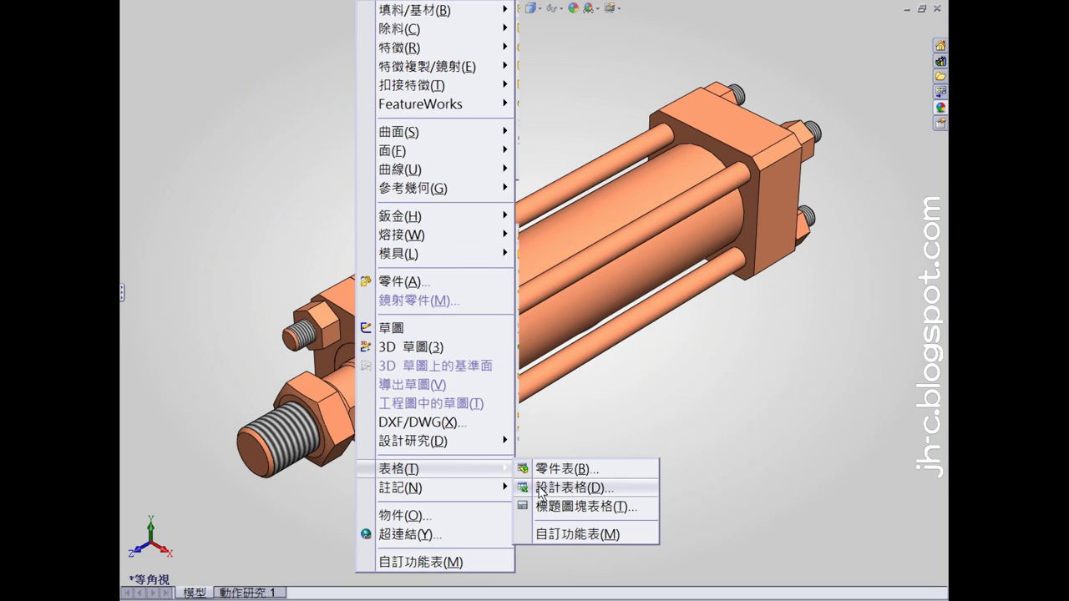
left_click(608, 491)
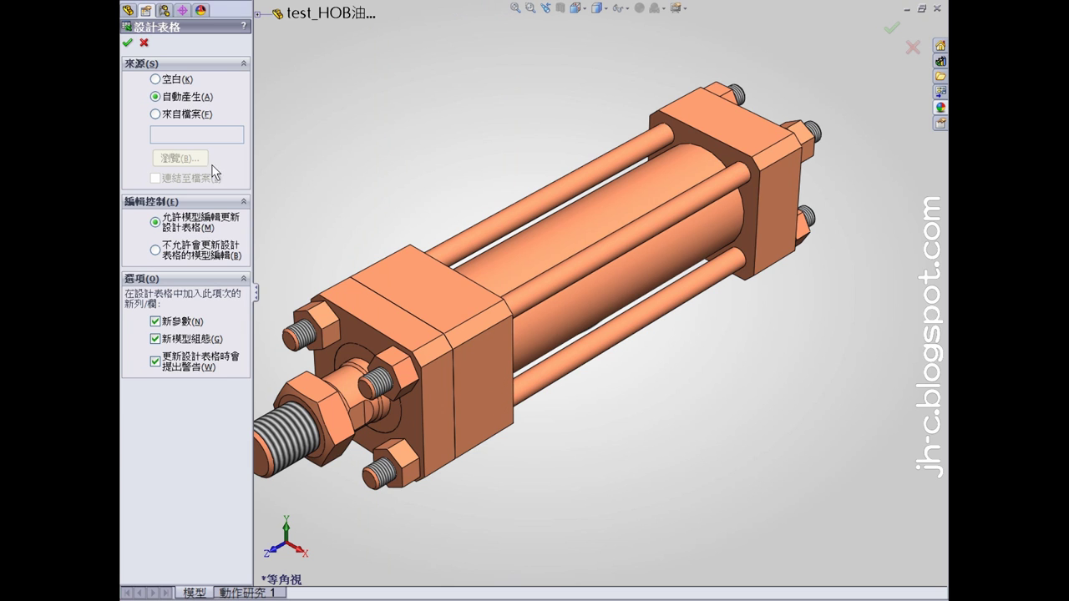
left_click(127, 43)
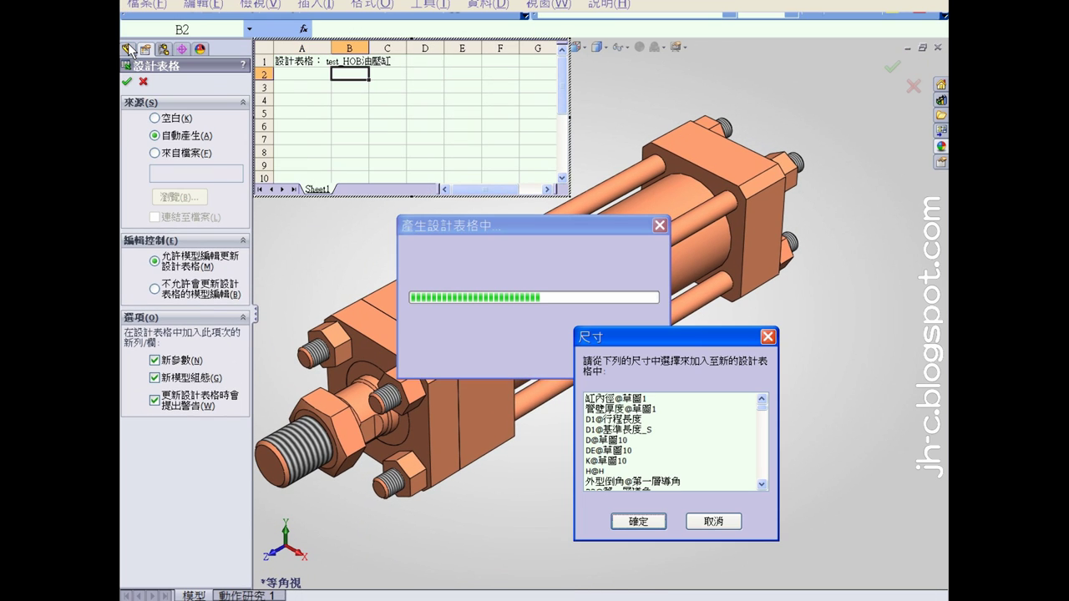
Select every listed dimension and add them all to the design table.
scroll(764, 417, "down", 2)
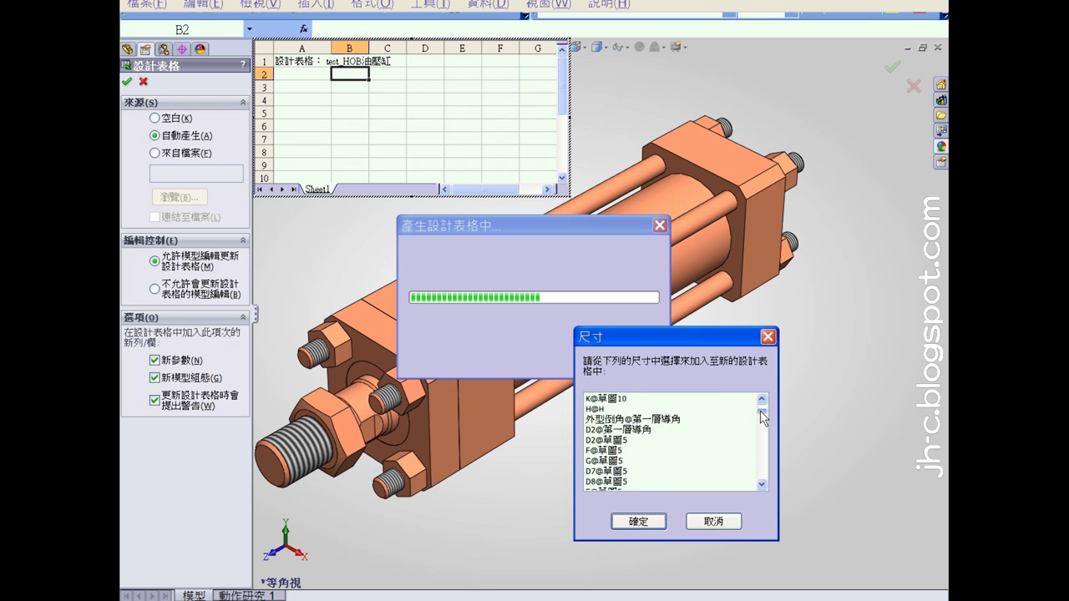
mouse_move(763, 418)
left_mouse_down()
mouse_move(765, 481)
mouse_move(762, 403)
left_mouse_up()
left_click(674, 487)
left_click(762, 485)
left_click(644, 401, "shift")
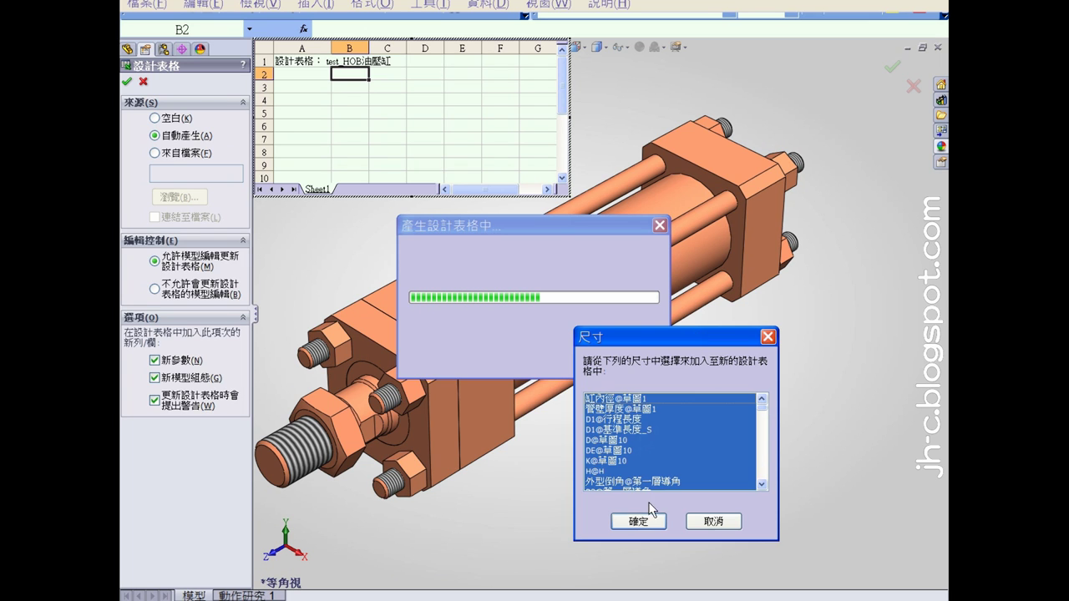
left_click(643, 523)
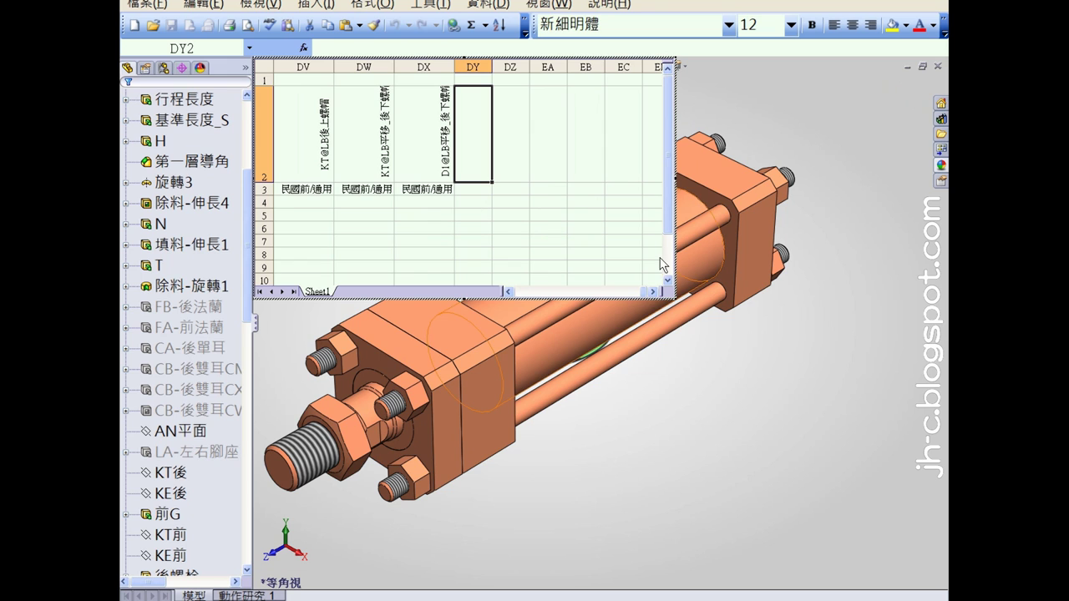
Enlarge the design table window and format all cells as General numbers.
left_click_drag(643, 291, 515, 294)
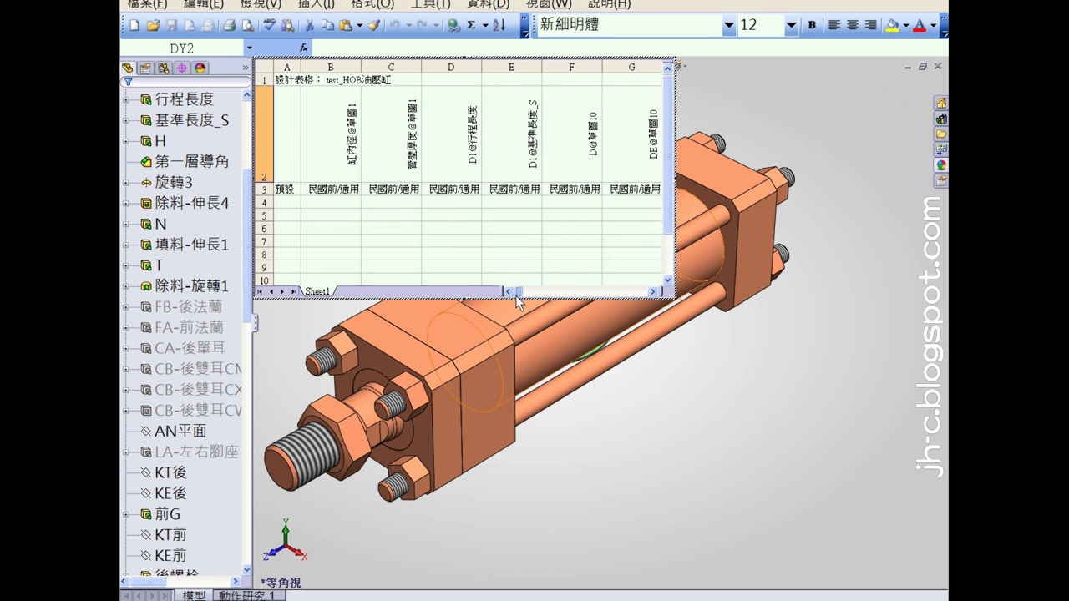
left_click_drag(674, 299, 903, 482)
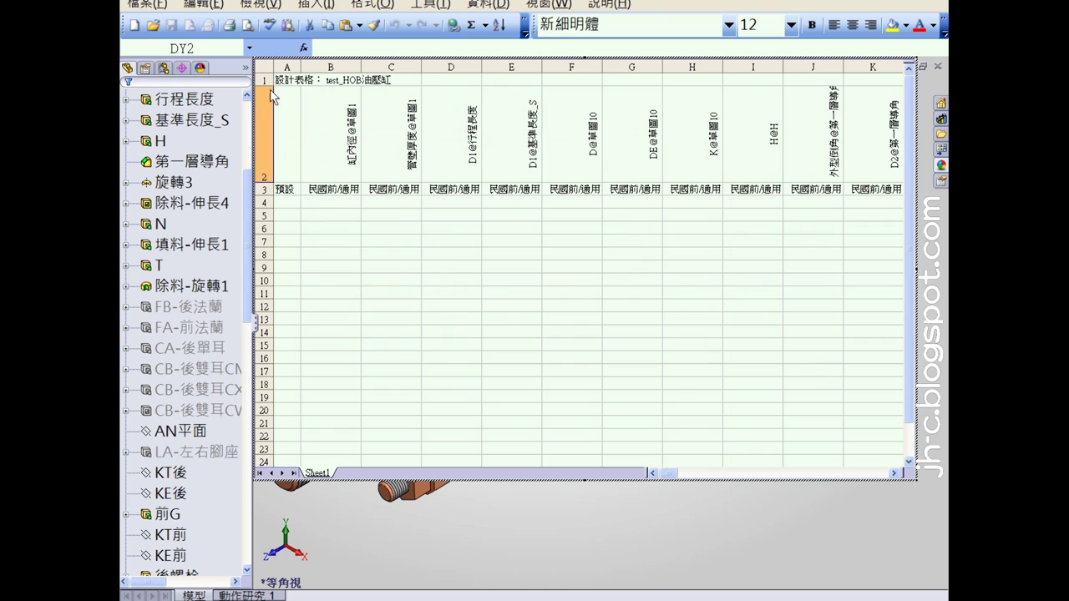
left_click(322, 190)
left_click(409, 194)
left_click(267, 71)
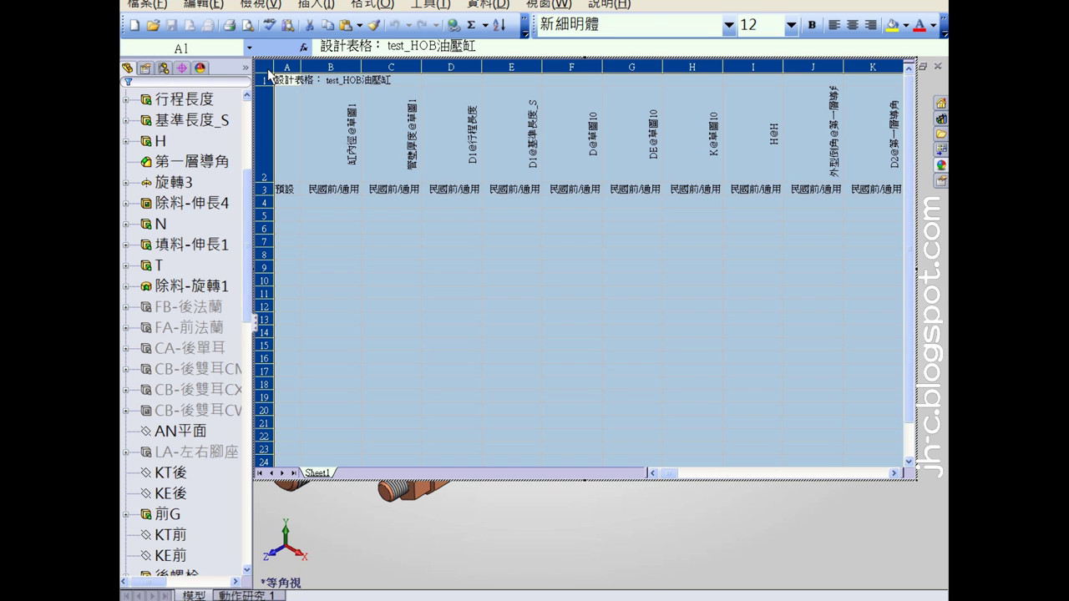
left_click(373, 4)
left_click(377, 20)
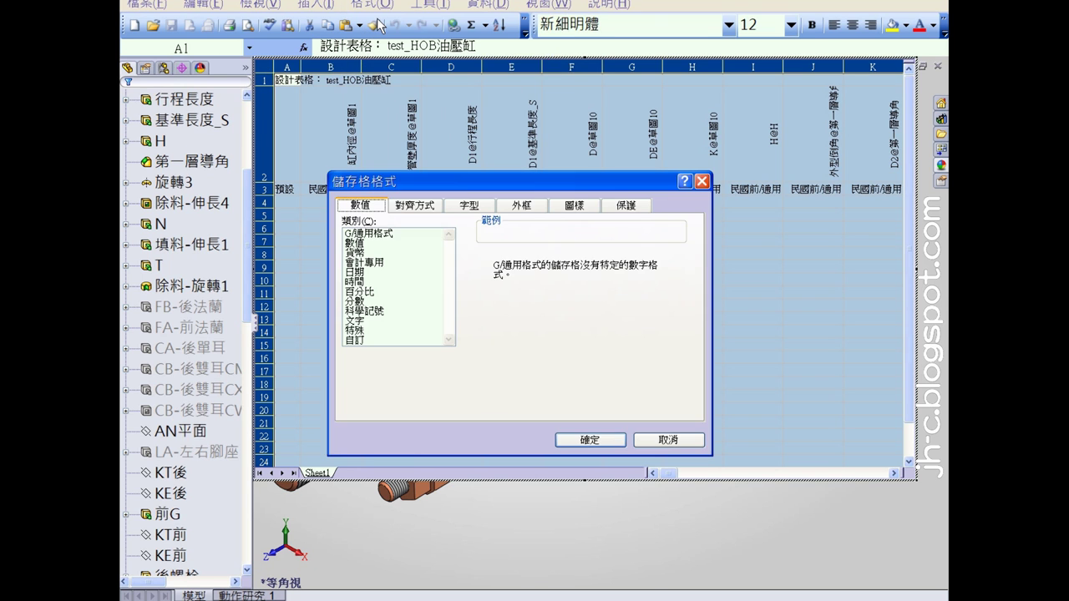
left_click(371, 235)
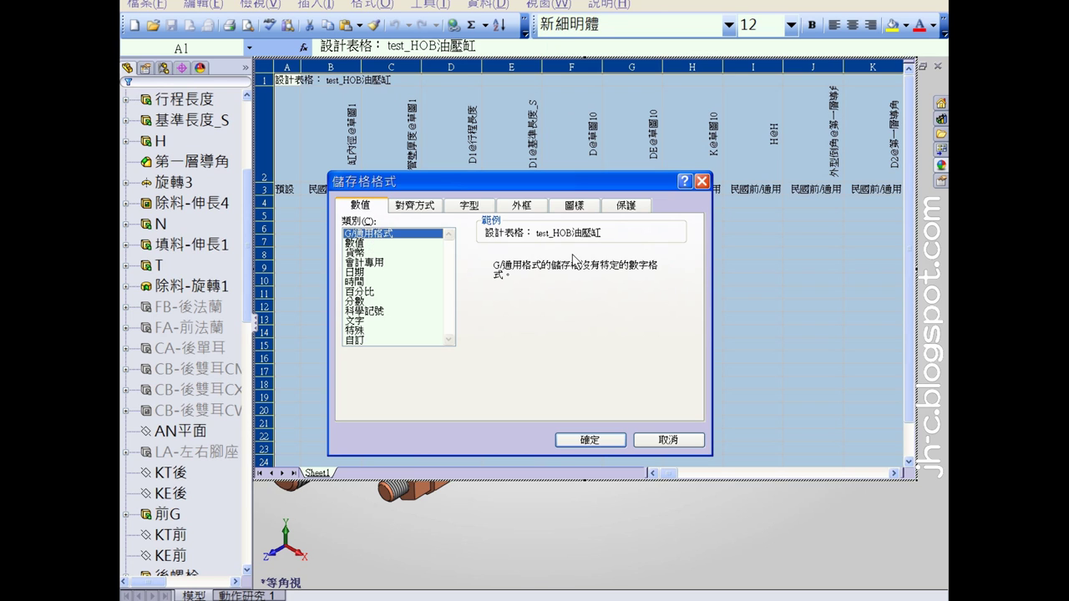
left_click(590, 440)
Auto-fit all columns, give them equal widths, then close the table back to the model.
left_click(346, 192)
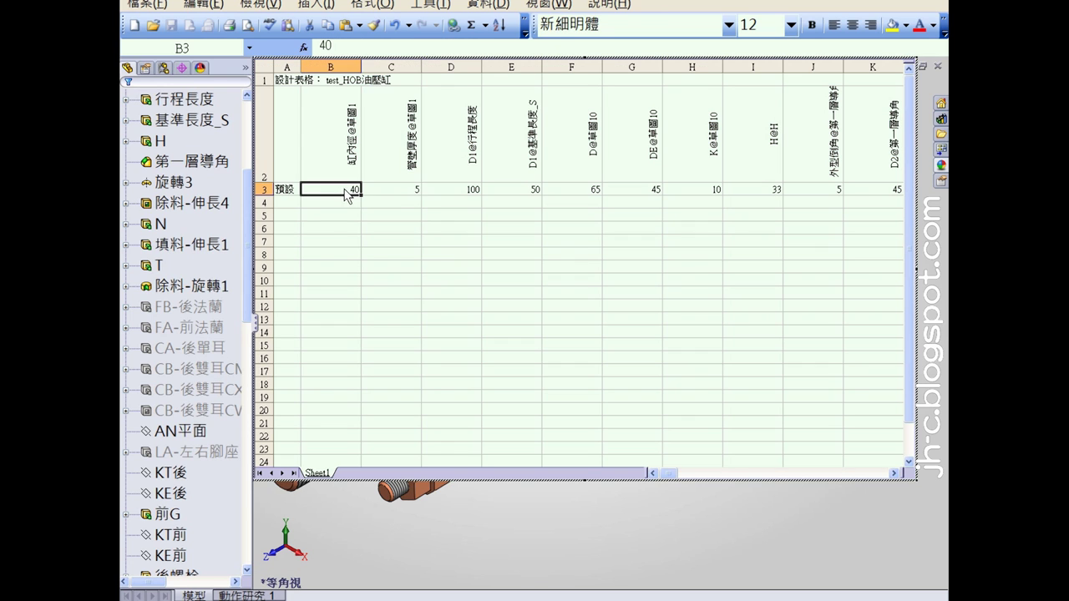
left_click(397, 192)
left_click(451, 189)
left_click(506, 192)
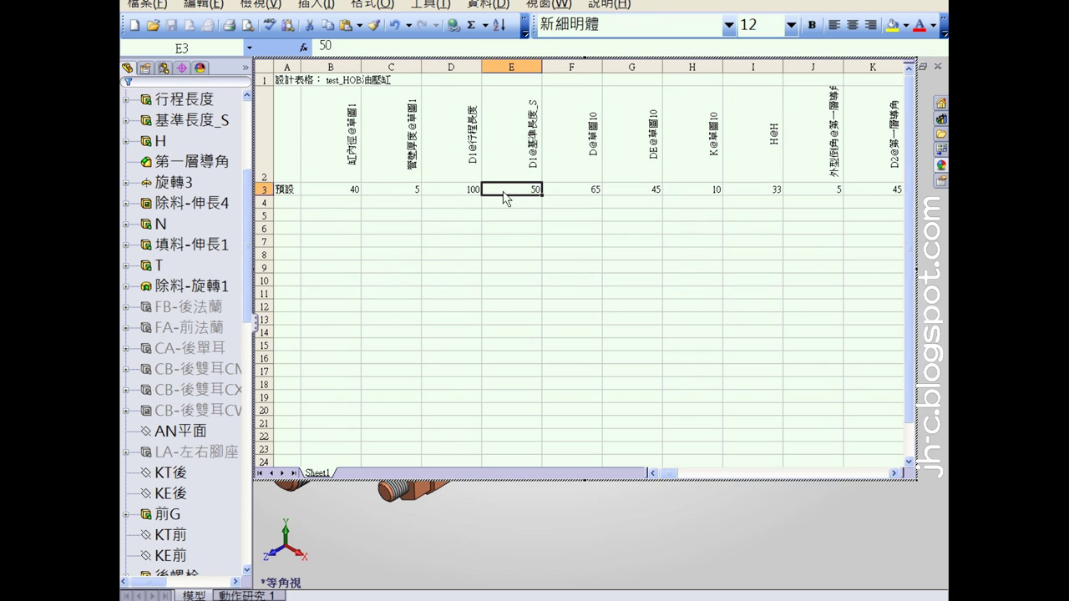
left_click(268, 68)
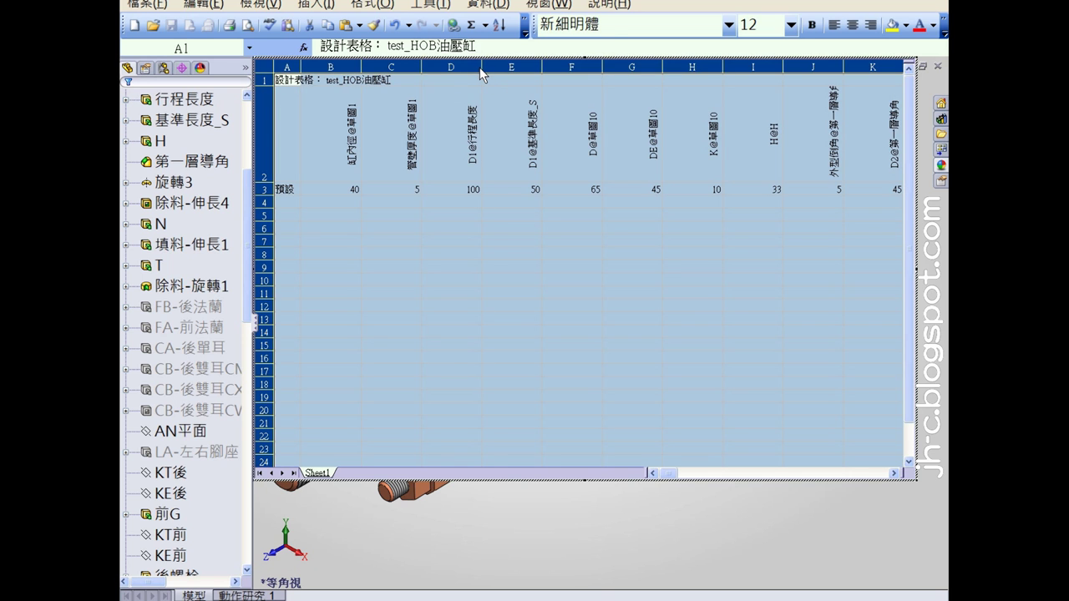
double_click(481, 67)
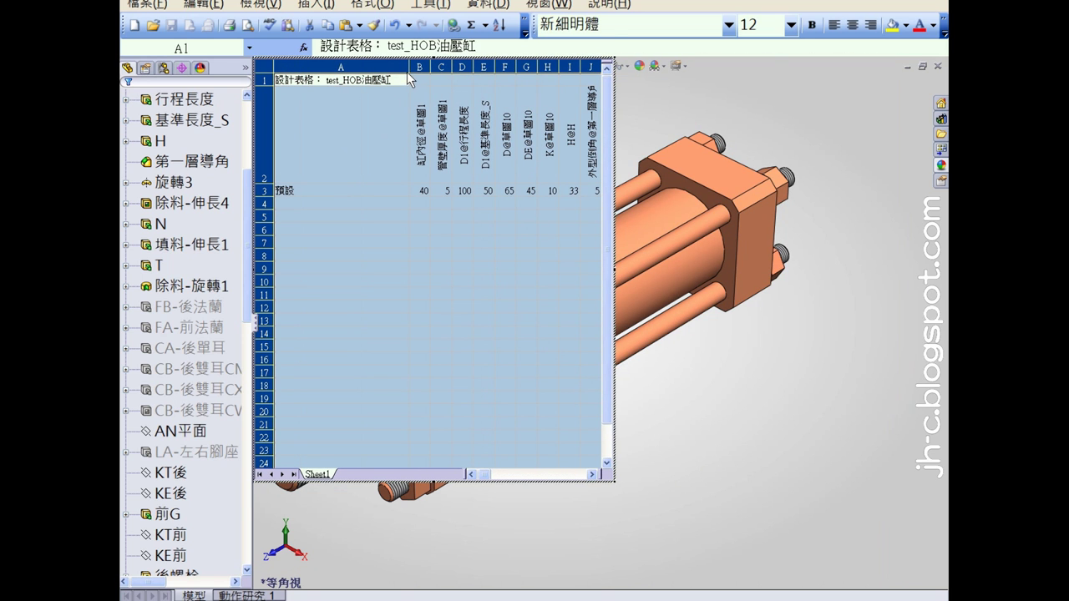
left_click_drag(409, 67, 324, 68)
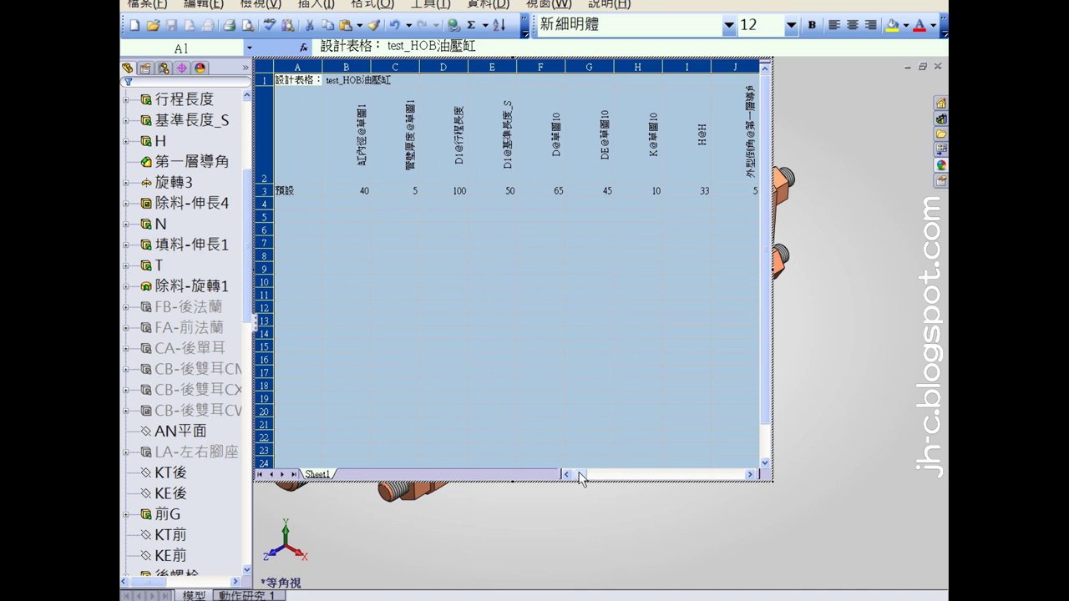
mouse_move(579, 472)
left_mouse_down()
mouse_move(740, 477)
mouse_move(614, 466)
mouse_move(592, 475)
left_mouse_up()
left_click(594, 426)
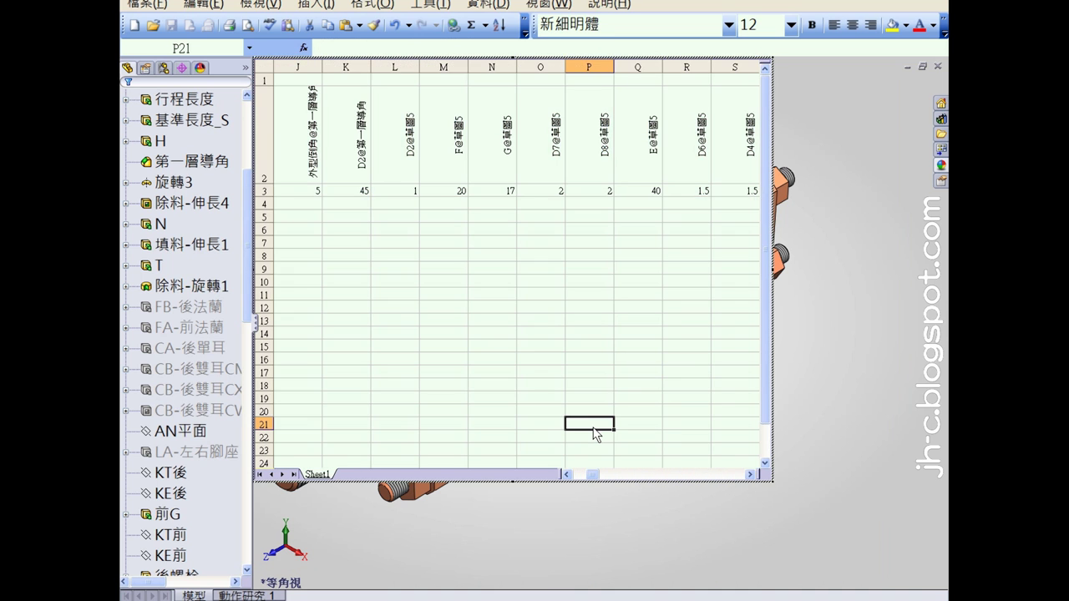
left_click(779, 548)
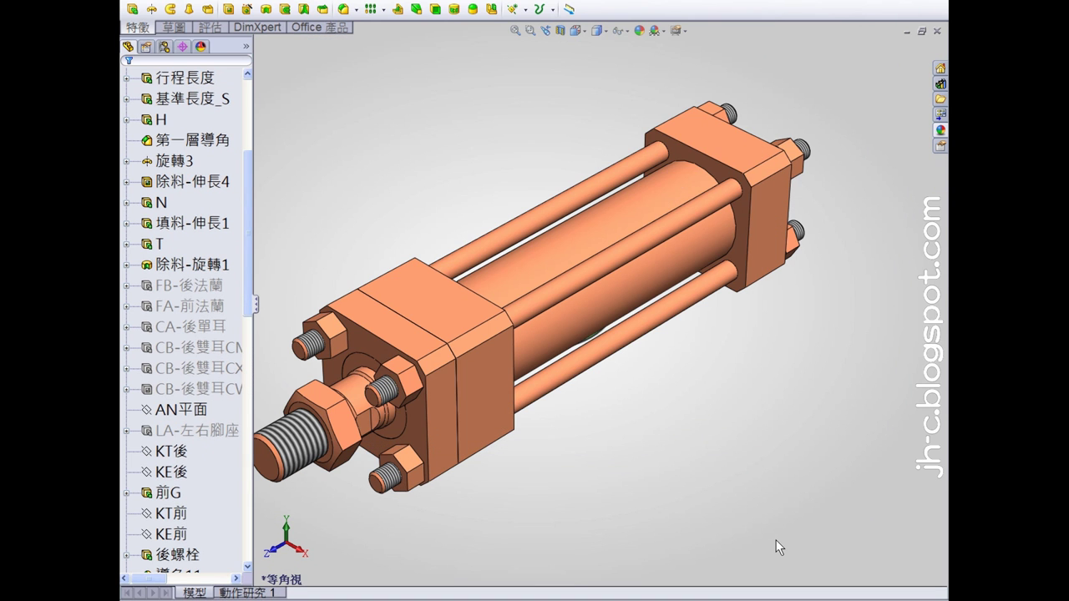
Expand the Tables folder in the tree and open the design table for editing.
left_click(165, 47)
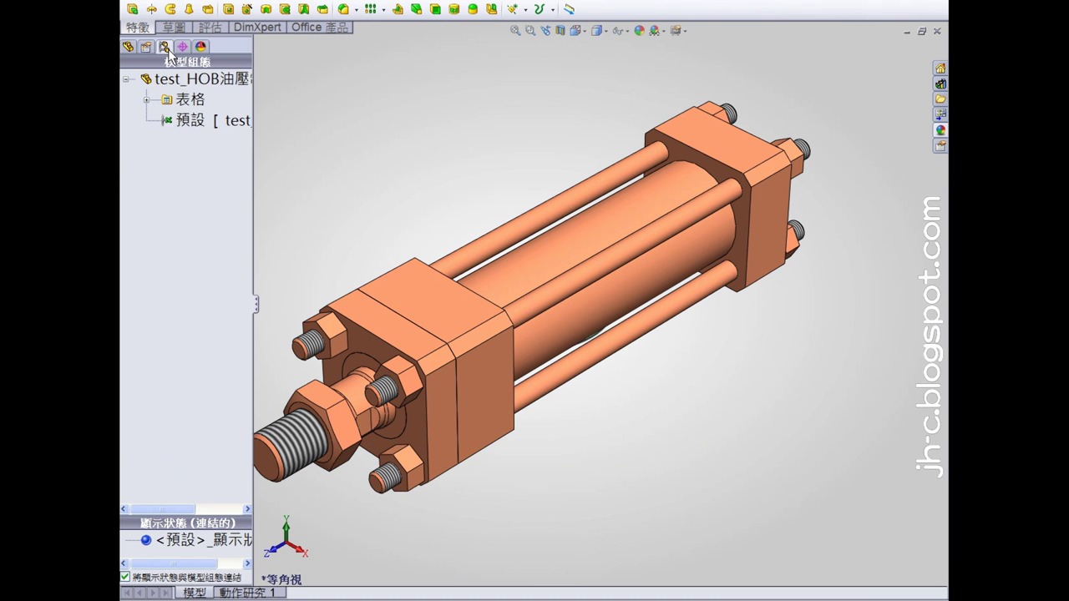
left_click(148, 99)
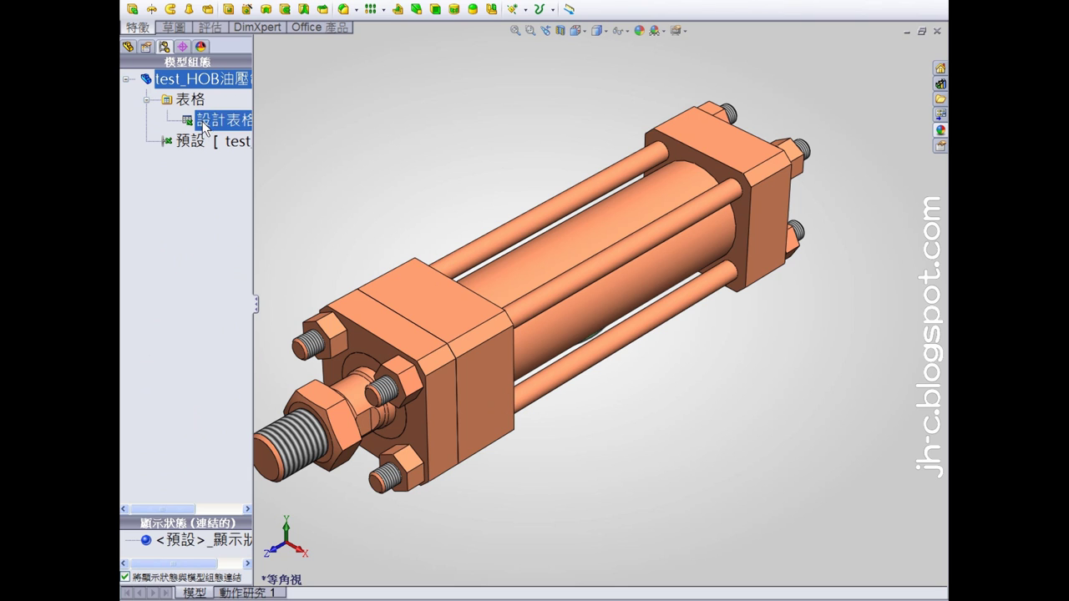
left_click_drag(320, 315, 318, 315)
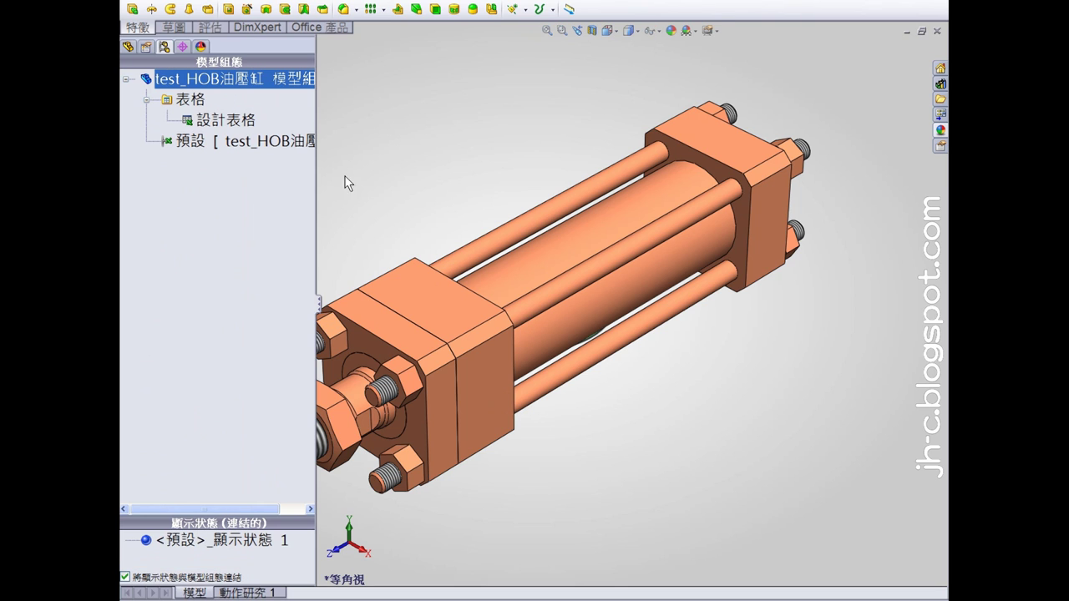
left_click(223, 124)
right_click(226, 127)
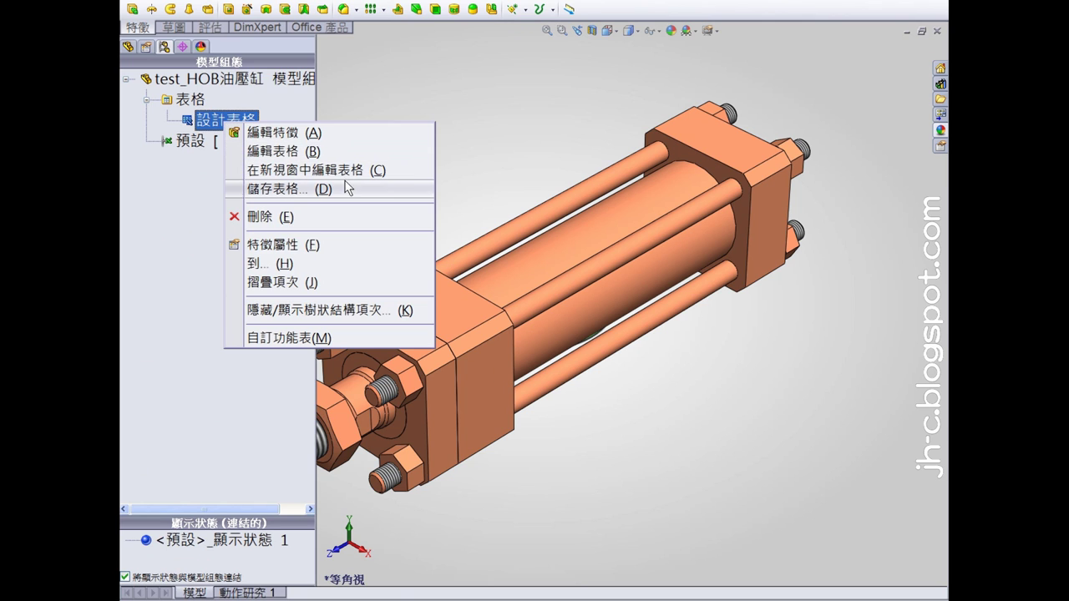
left_click(317, 171)
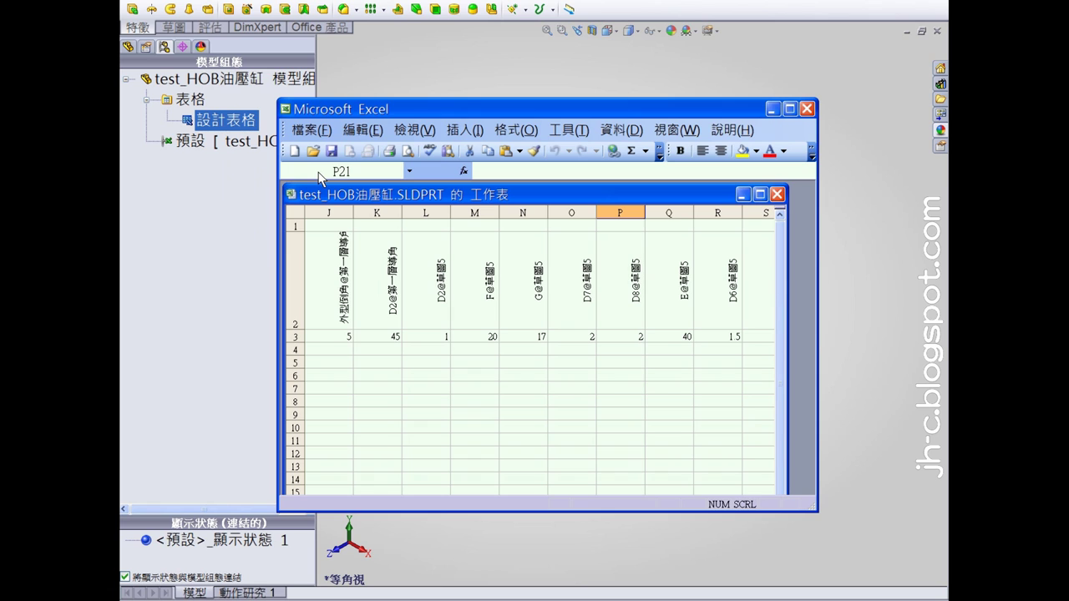
Select all newly listed parameters and add them to the design table.
left_click(318, 176)
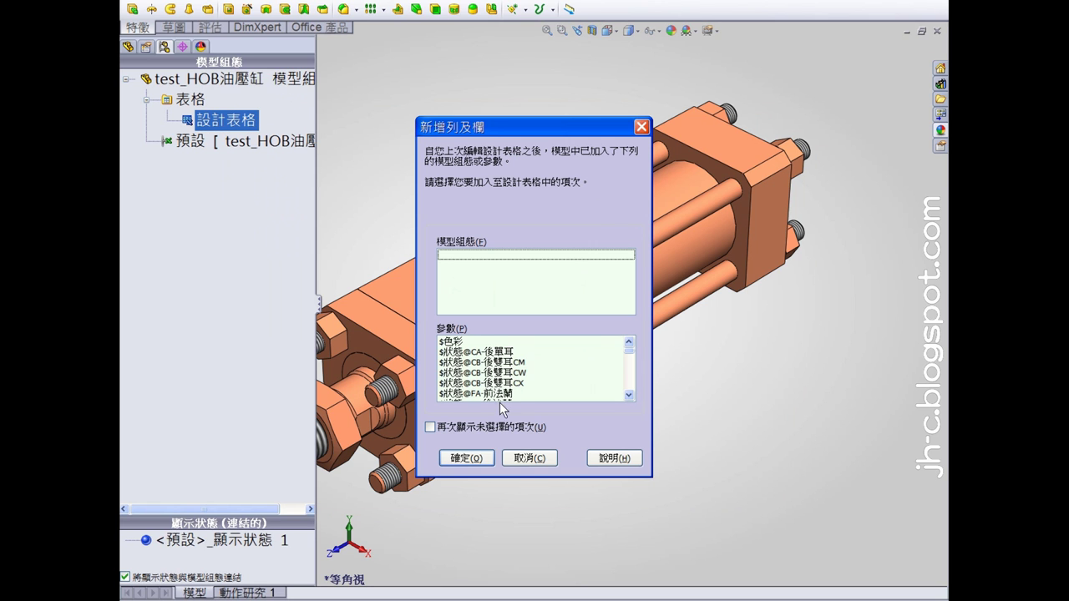
left_click(470, 344)
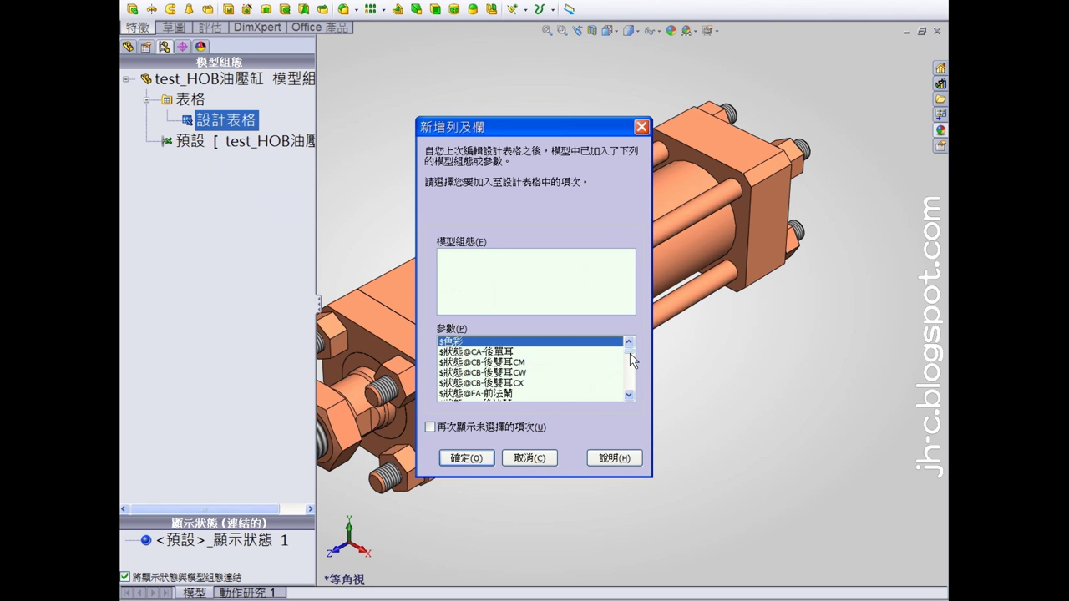
left_click_drag(631, 352, 545, 401)
left_click(480, 393, "shift")
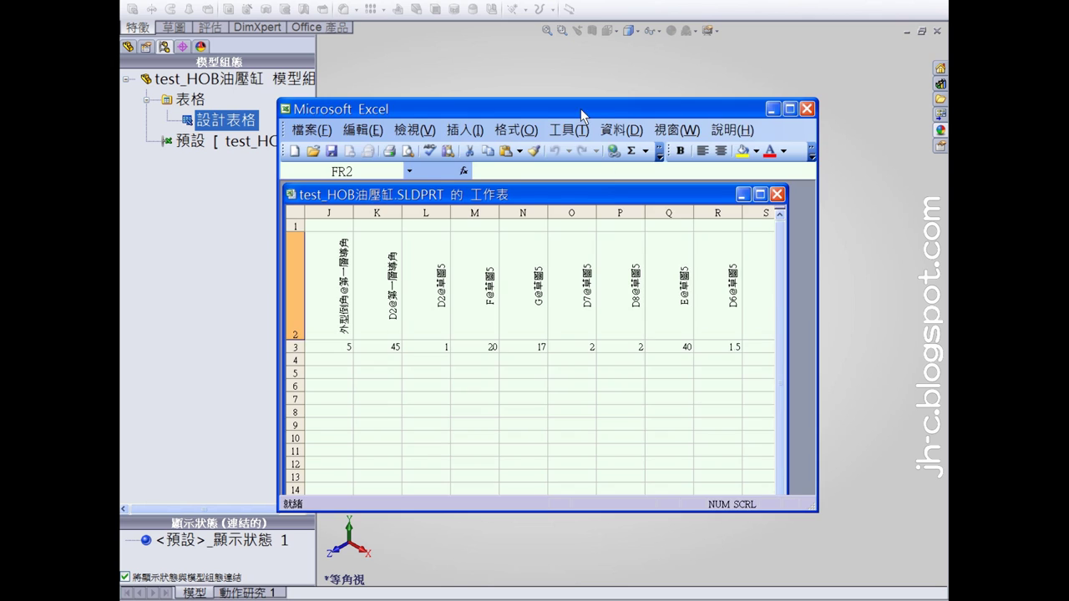
Maximize the worksheet, enter type-1 and type-2 in A4:A5, and extend the series.
double_click(581, 109)
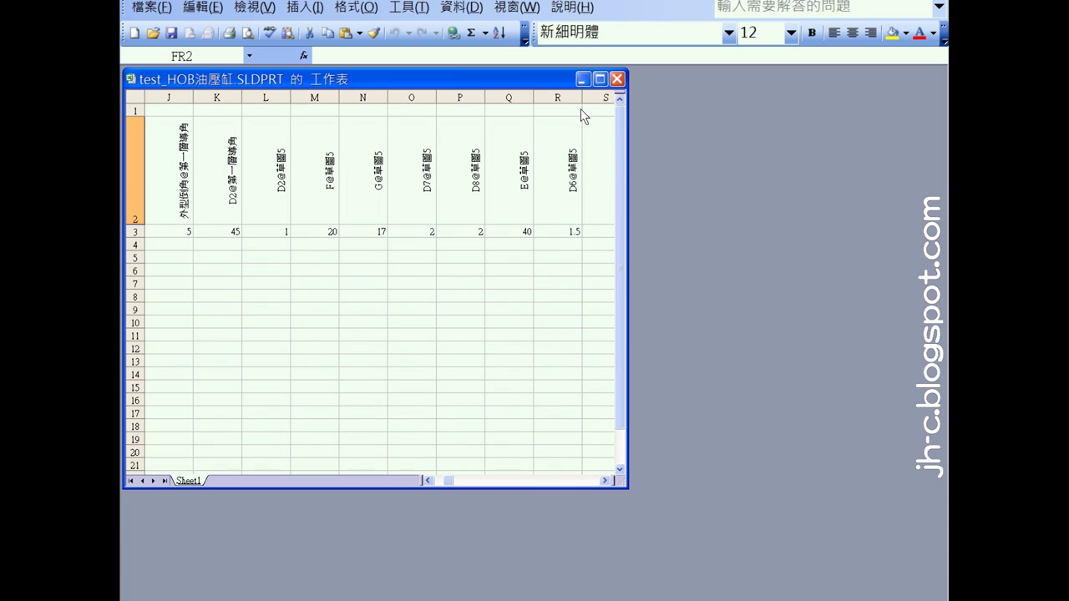
left_click(597, 79)
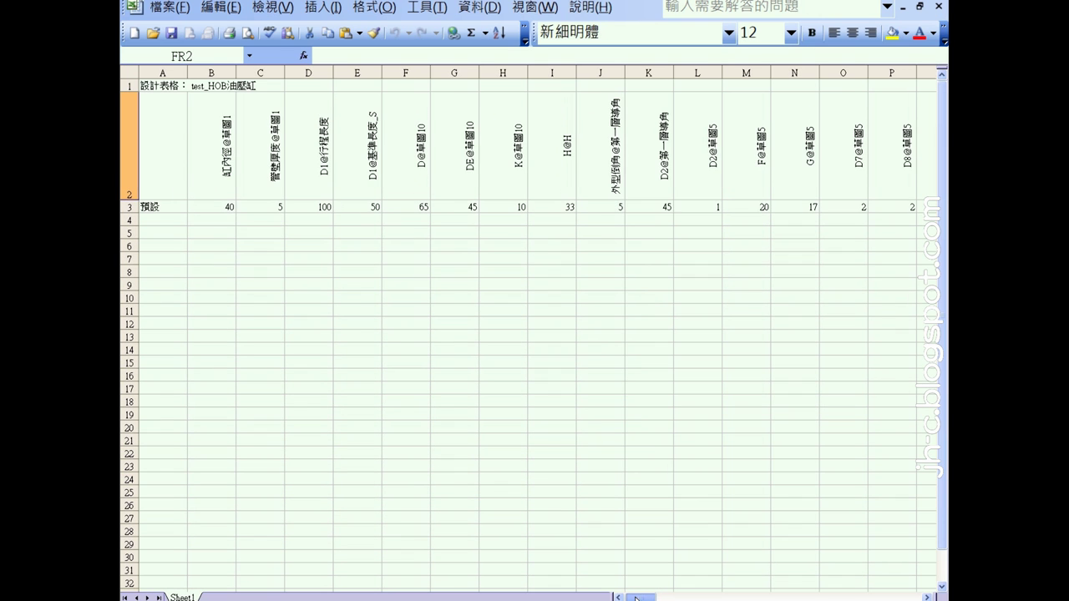
left_click(166, 208)
left_click(160, 74)
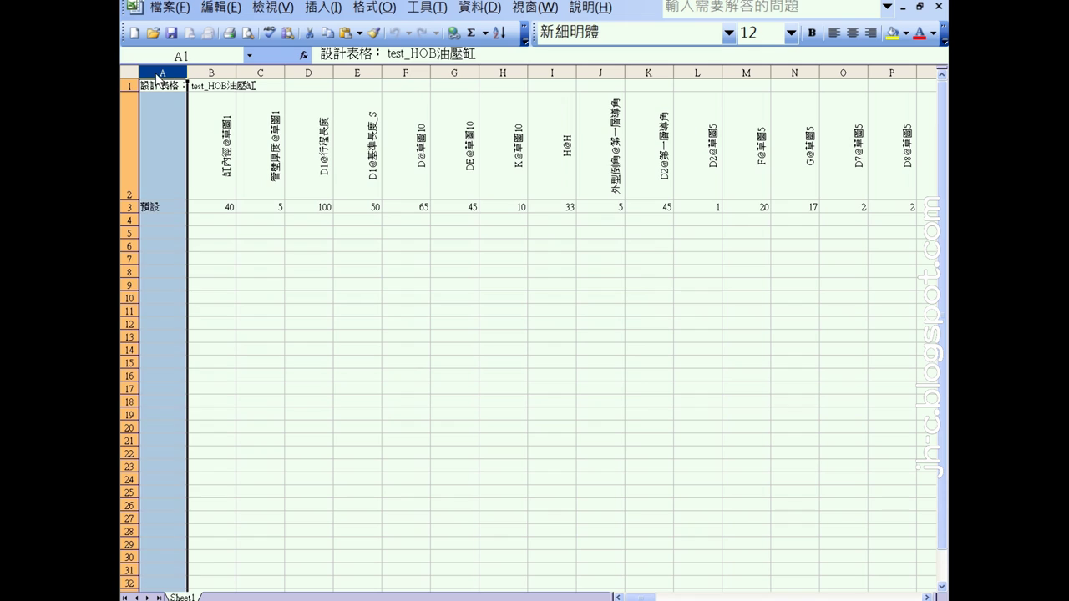
left_click(166, 221)
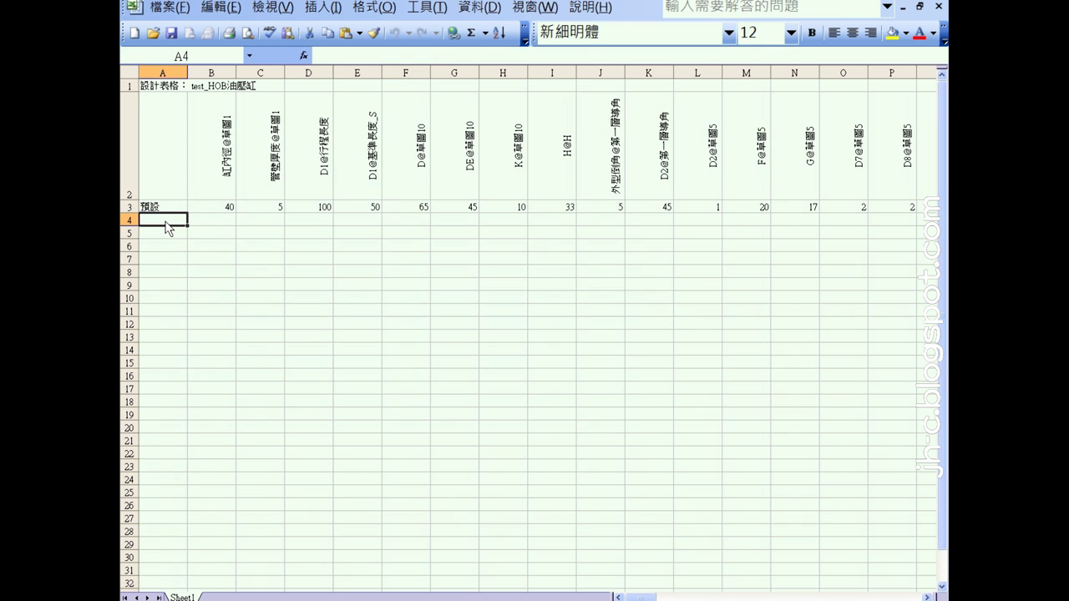
type("type-1")
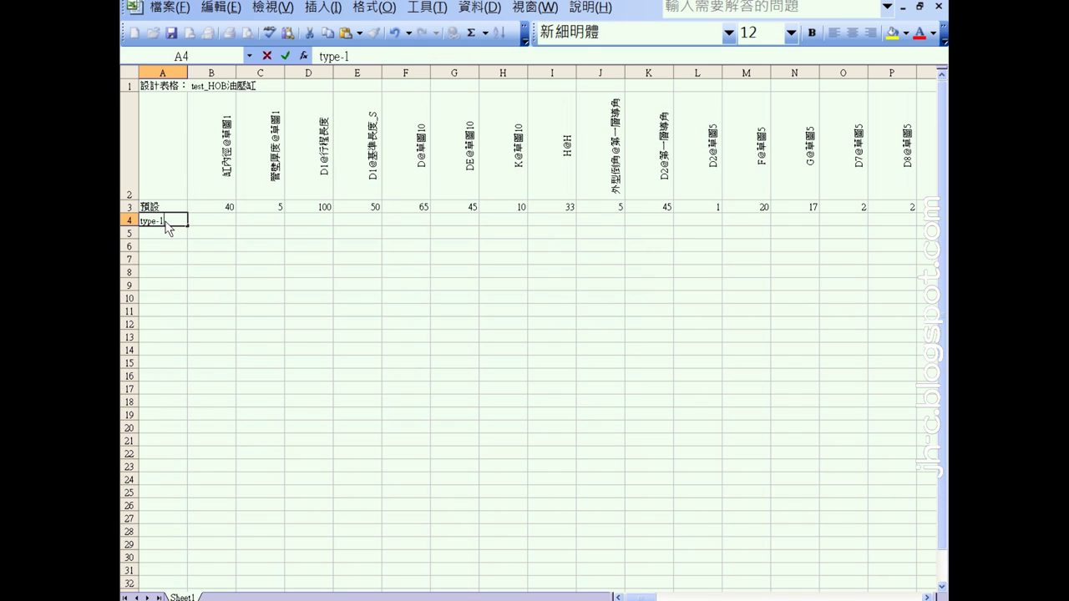
key("Return")
type("type-")
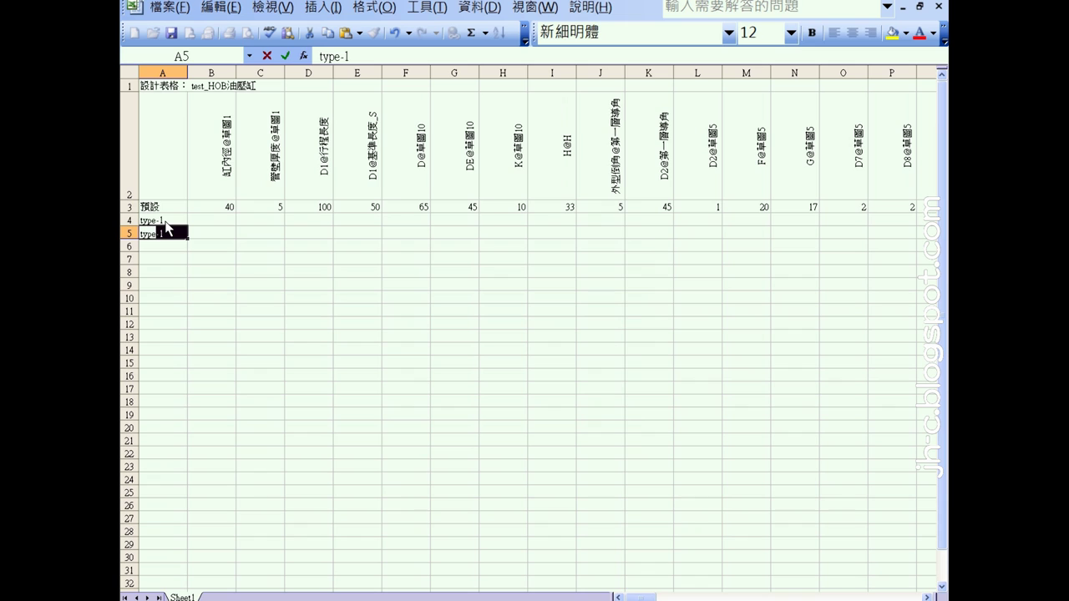
type("2")
key("Return")
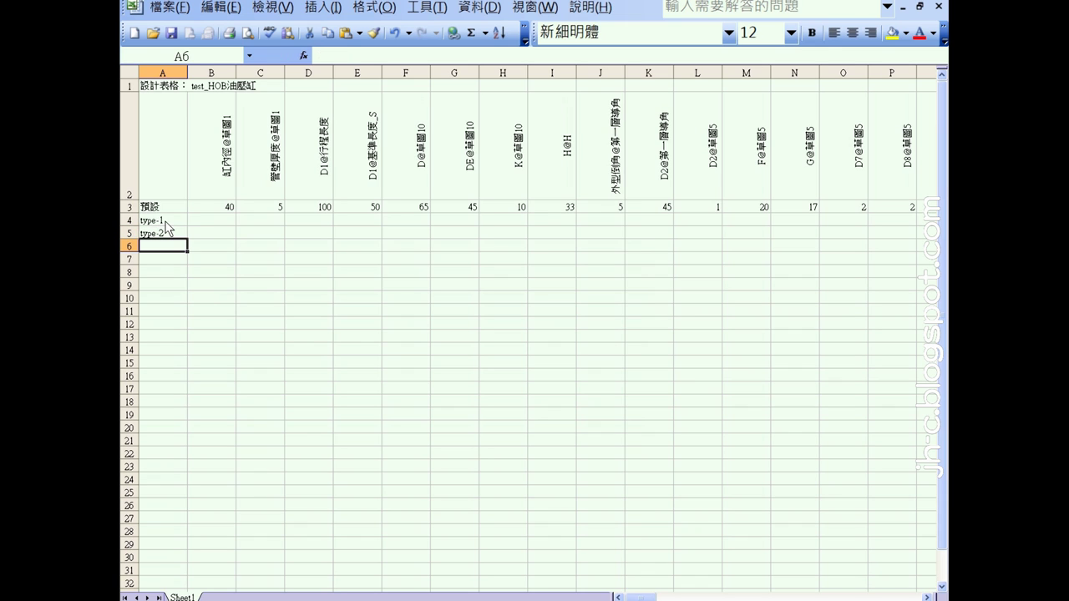
left_click_drag(165, 221, 186, 346)
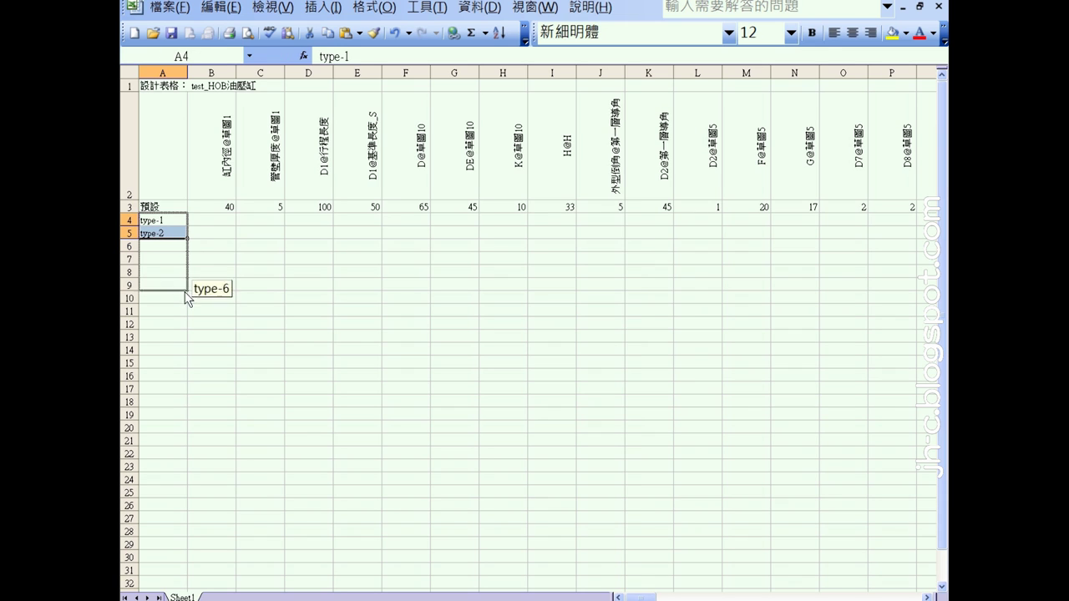
Set the worksheet zoom to 100%.
left_click(272, 8)
left_click(299, 120)
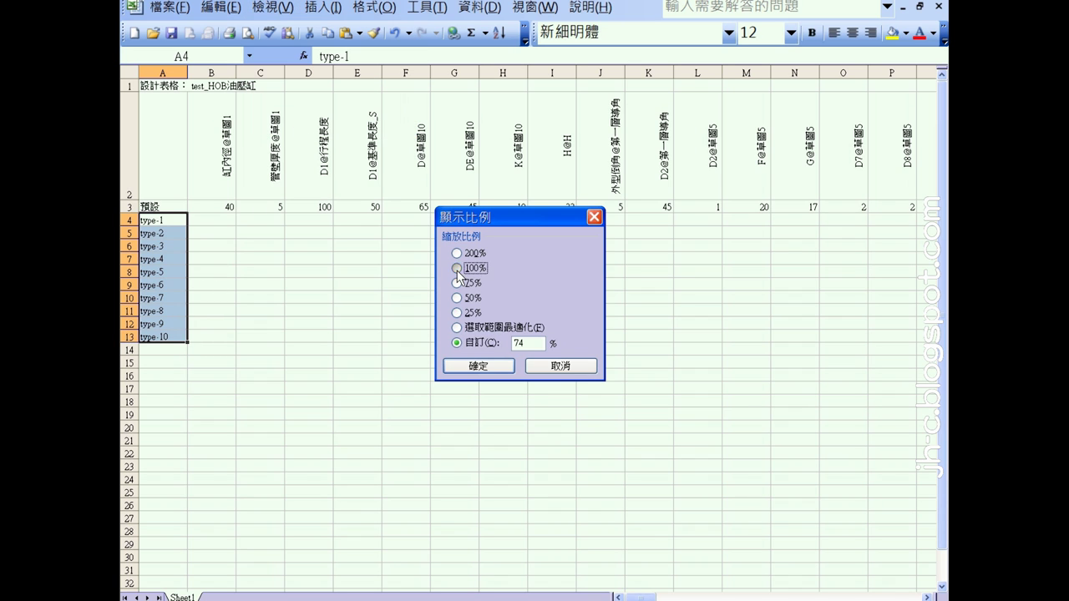
left_click(456, 266)
left_click(489, 367)
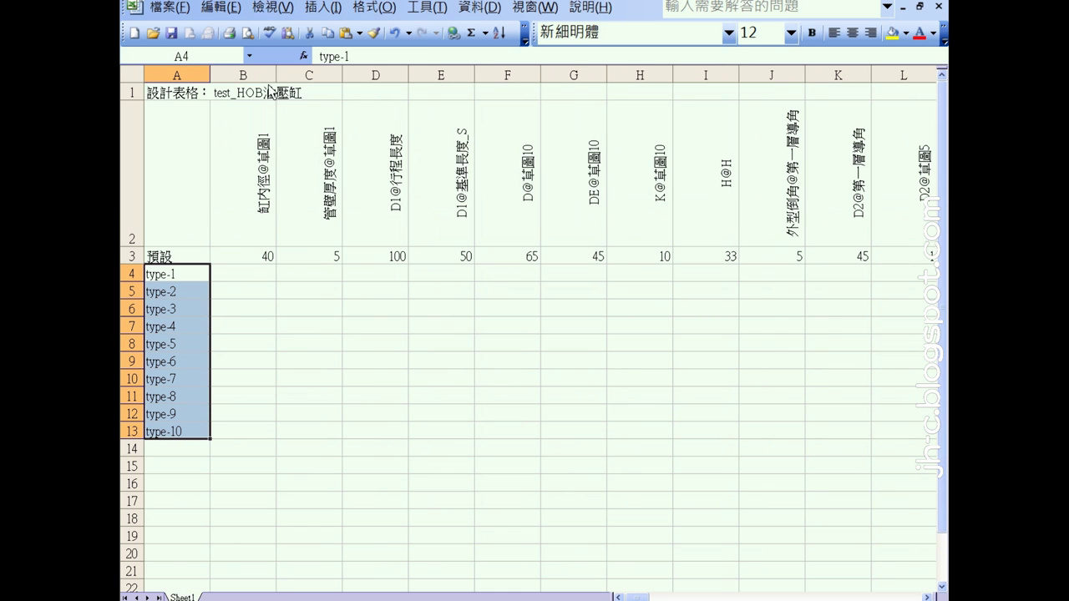
Narrow all columns to 5.78, then enter bores 50, 65, 80, 100, 125 in B4:B8.
left_click(132, 75)
left_click_drag(275, 75, 239, 74)
left_click(351, 259)
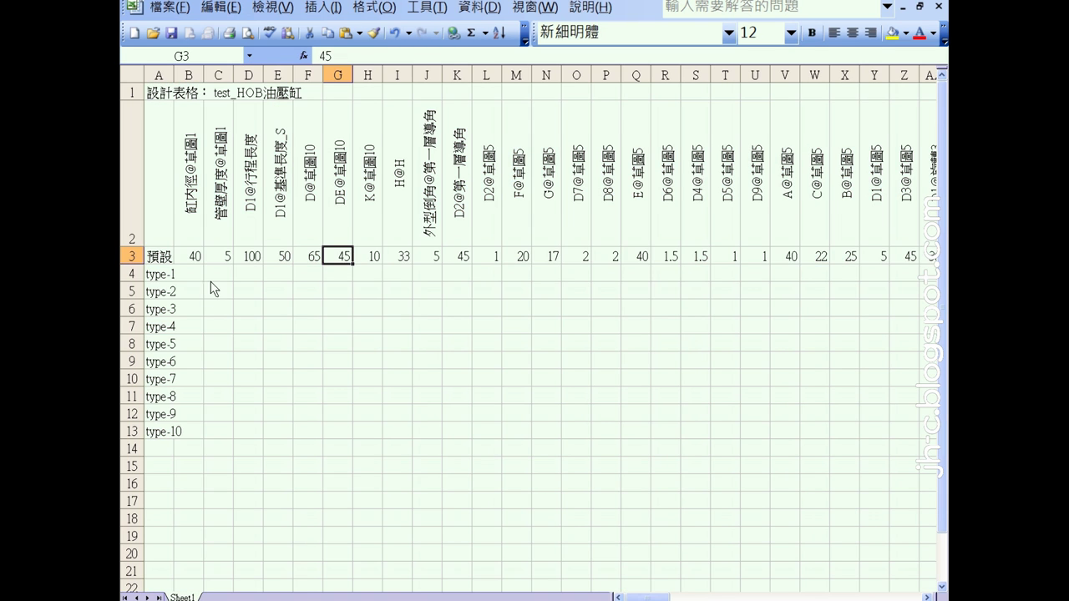
left_click(246, 279)
type("50")
key("Return")
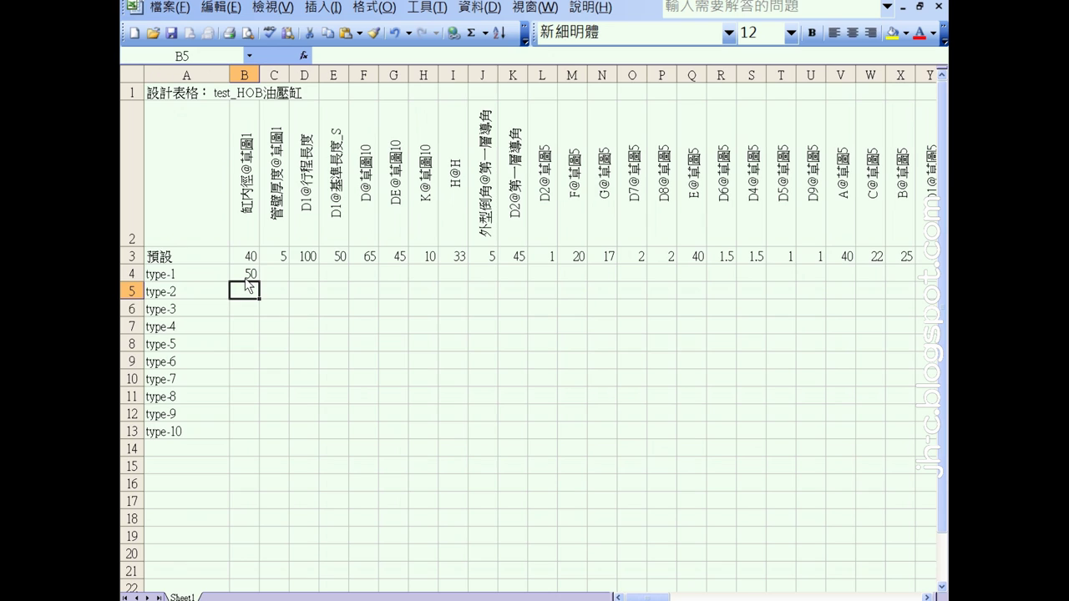
type("65")
key("Return")
type("80")
key("Return")
type("100")
key("Return")
type("1")
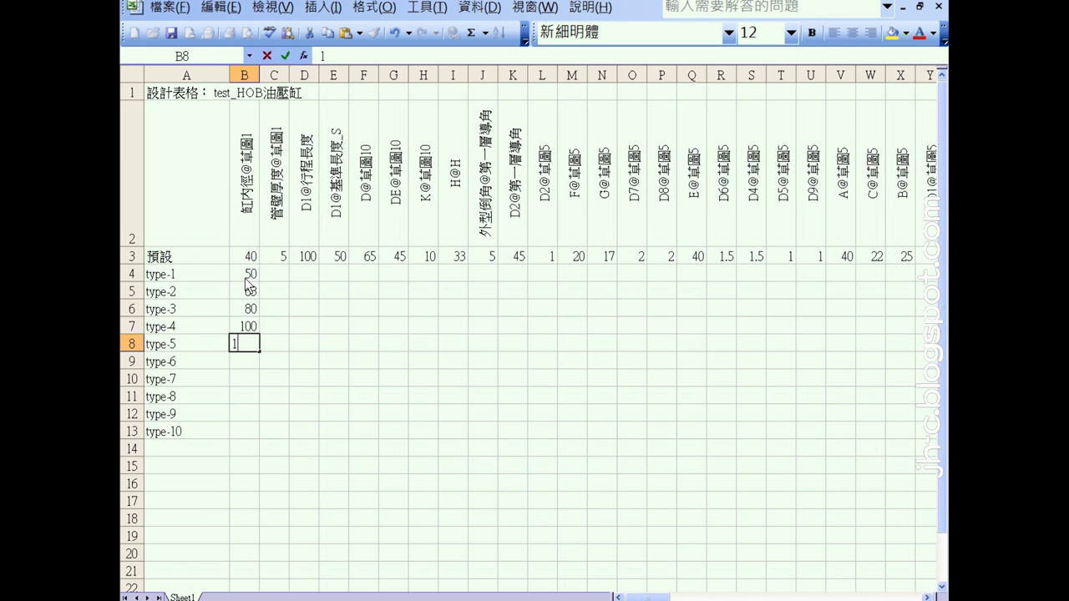
type("25")
key("Return")
Enter bores 150, 180, 200, 250 and 300 in B9:B13.
type("150")
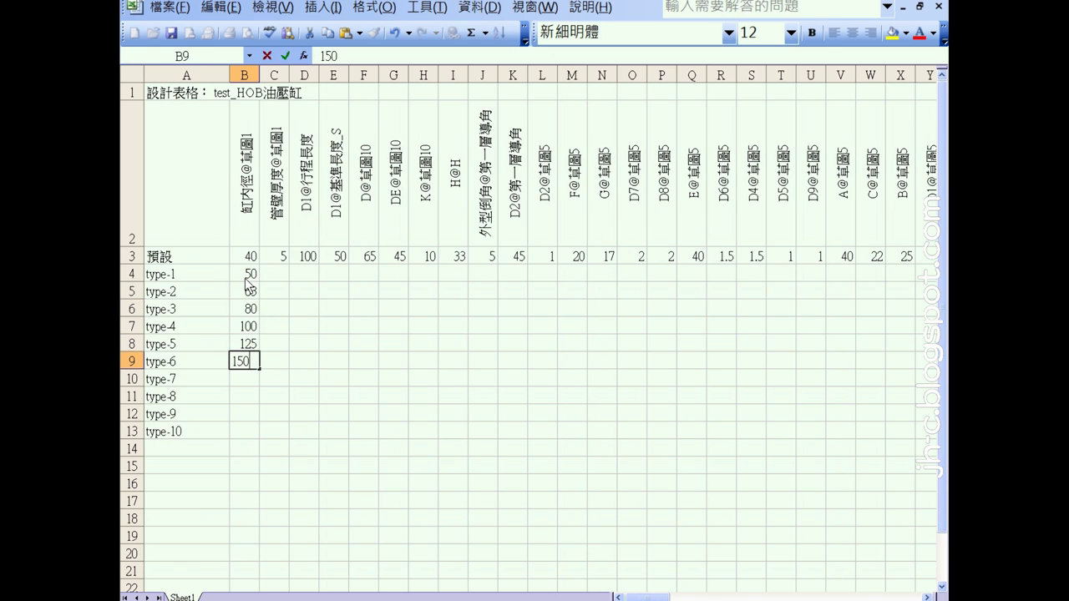
key("Return")
type("180")
key("Return")
type("200")
key("Return")
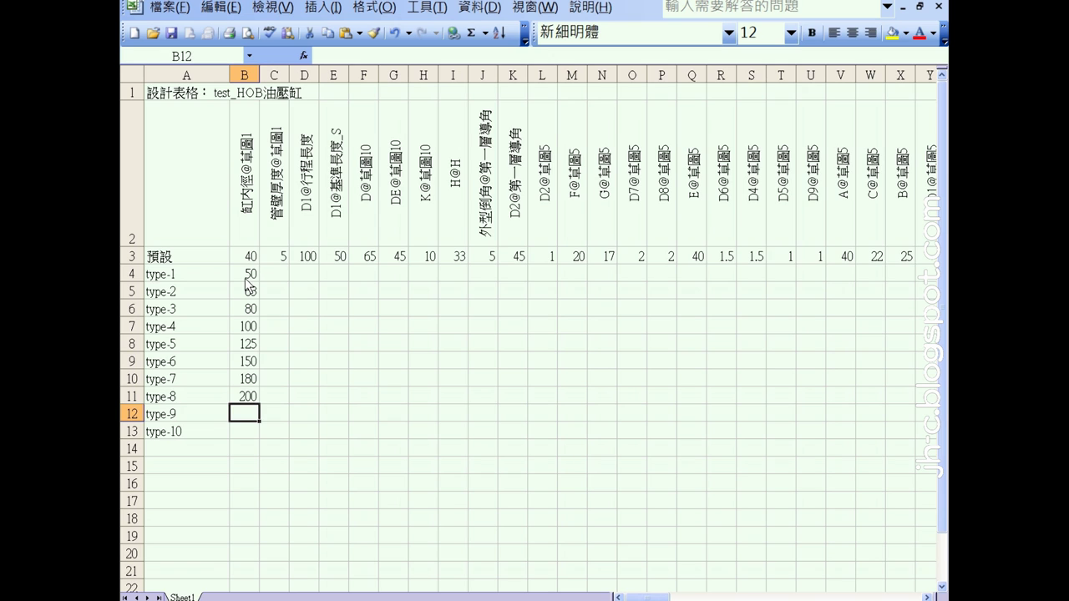
type("250")
key("Return")
type("300")
key("Return")
left_click(267, 281)
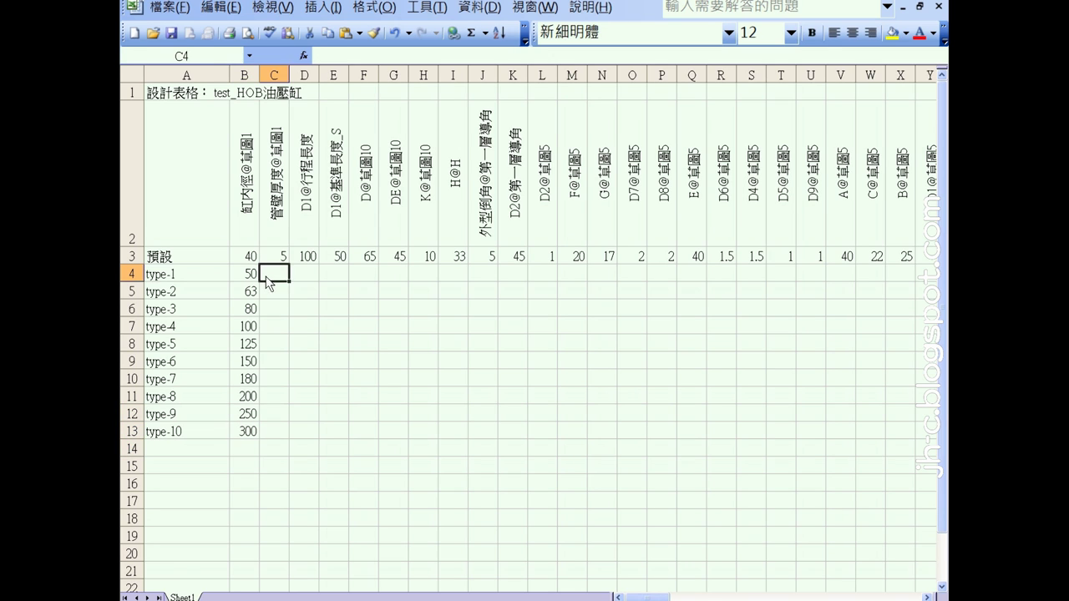
left_click_drag(267, 281, 641, 451)
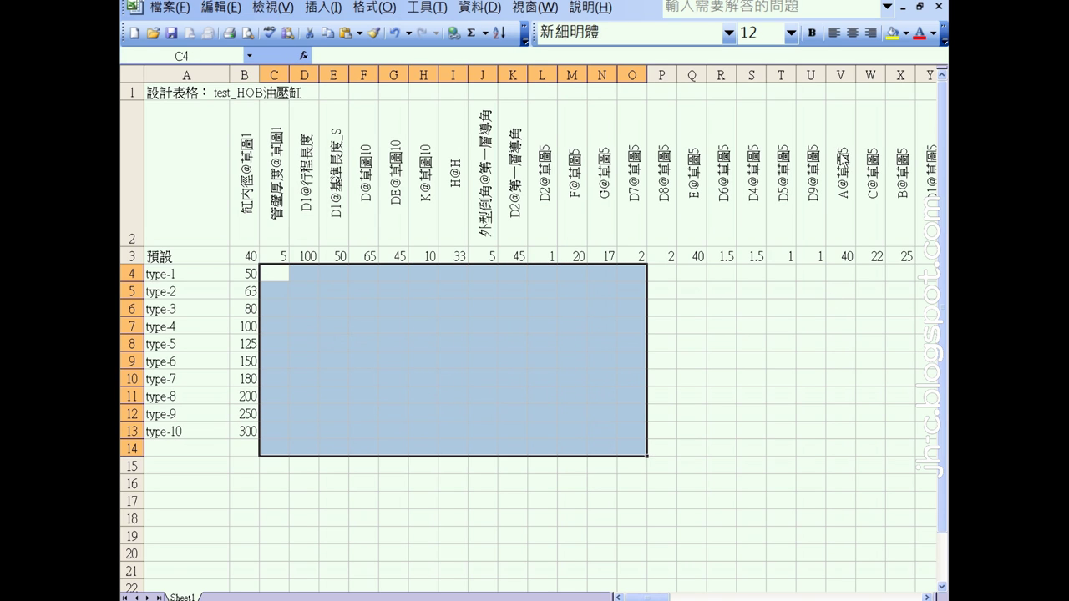
left_click(583, 337)
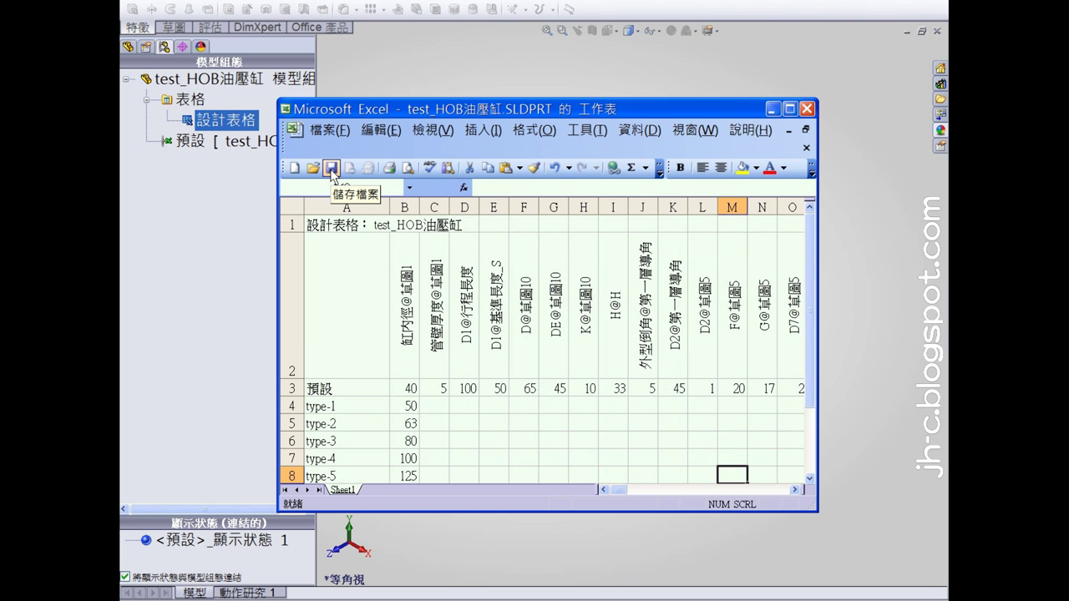
Save the design table, exit to the model, and accept the generated type-1 to type-10 configurations.
left_click(332, 168)
left_click(807, 110)
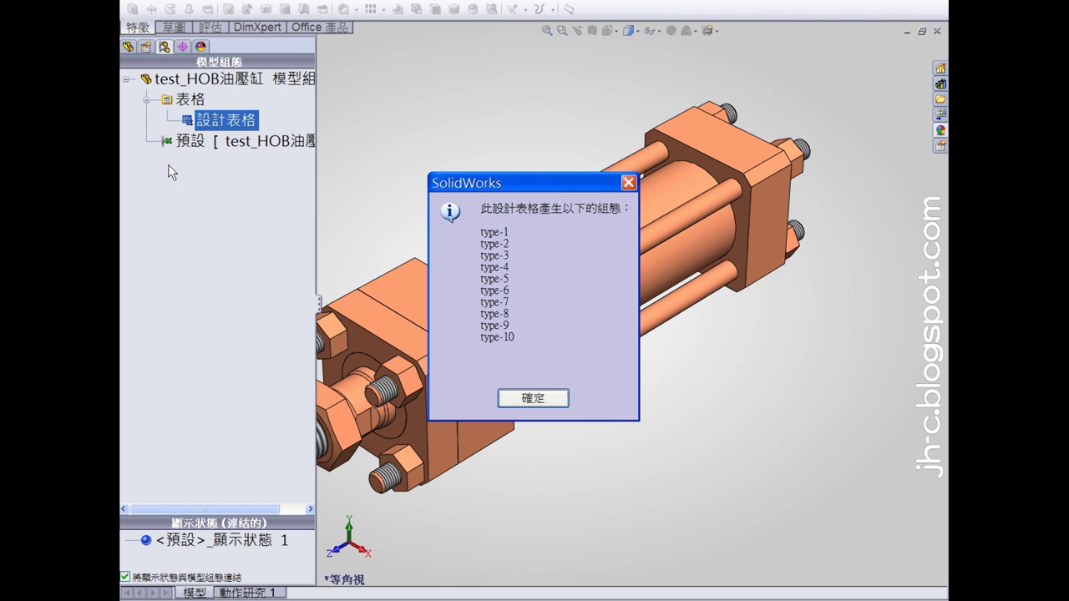
left_click(520, 398)
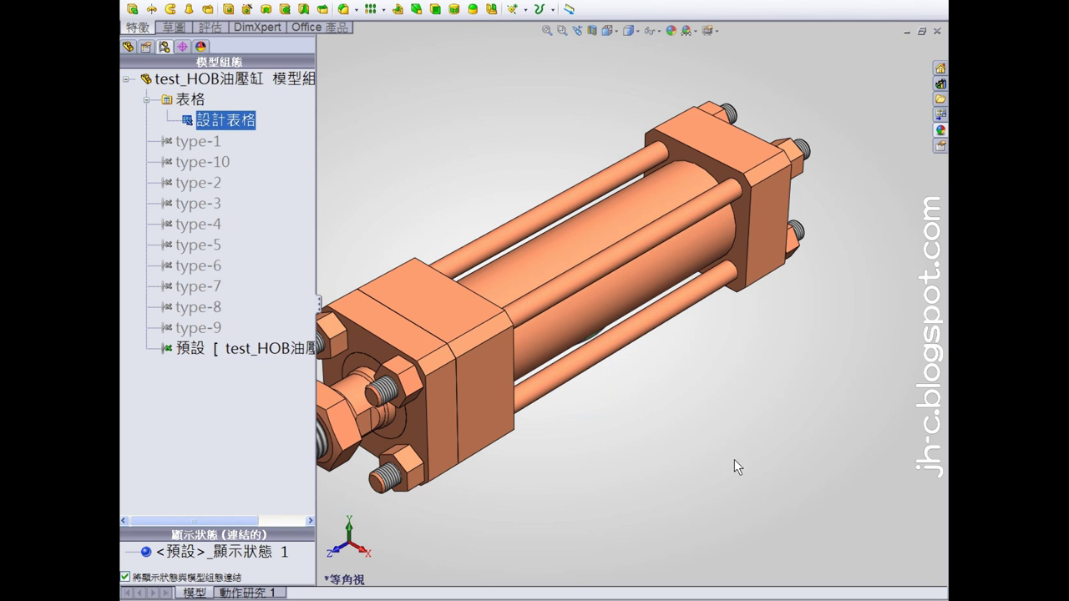
Zoom out and orbit the cylinder, return to isometric, then show the configuration list.
scroll(770, 431, "up", 2)
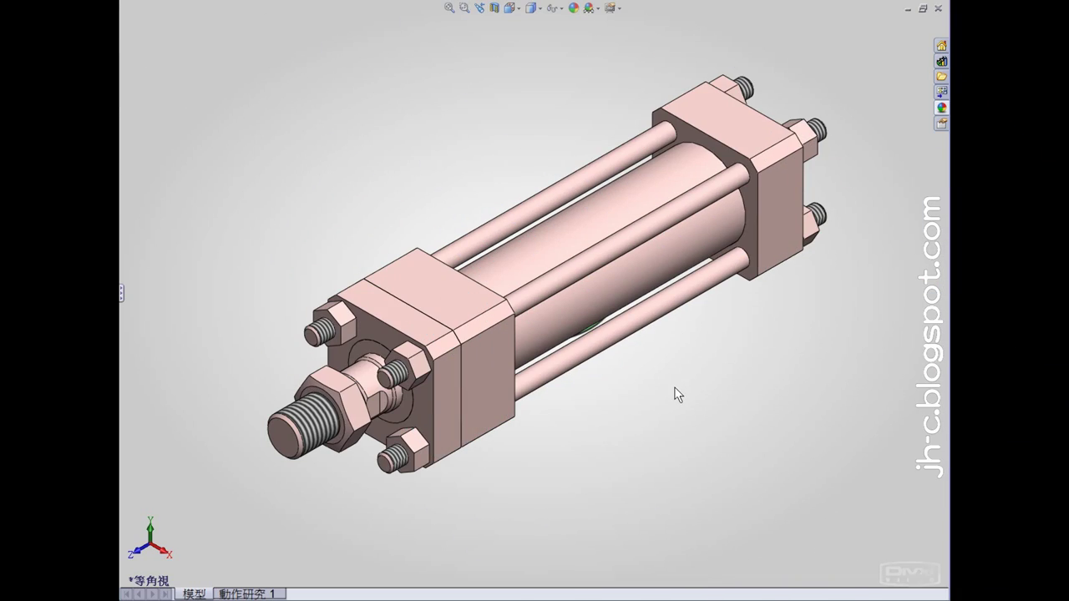
middle_click_drag(684, 392, 412, 511)
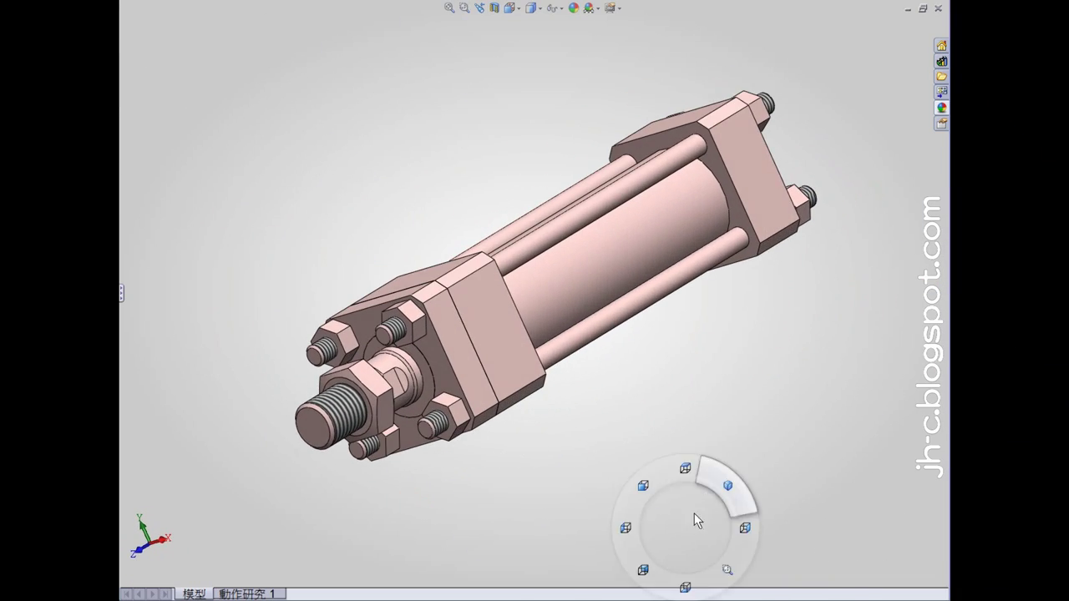
right_click_drag(687, 529, 731, 461)
key("F9")
Activate configurations 040-CA, 040-CB and 040-LA, orbiting to inspect the mounts.
left_click(141, 109)
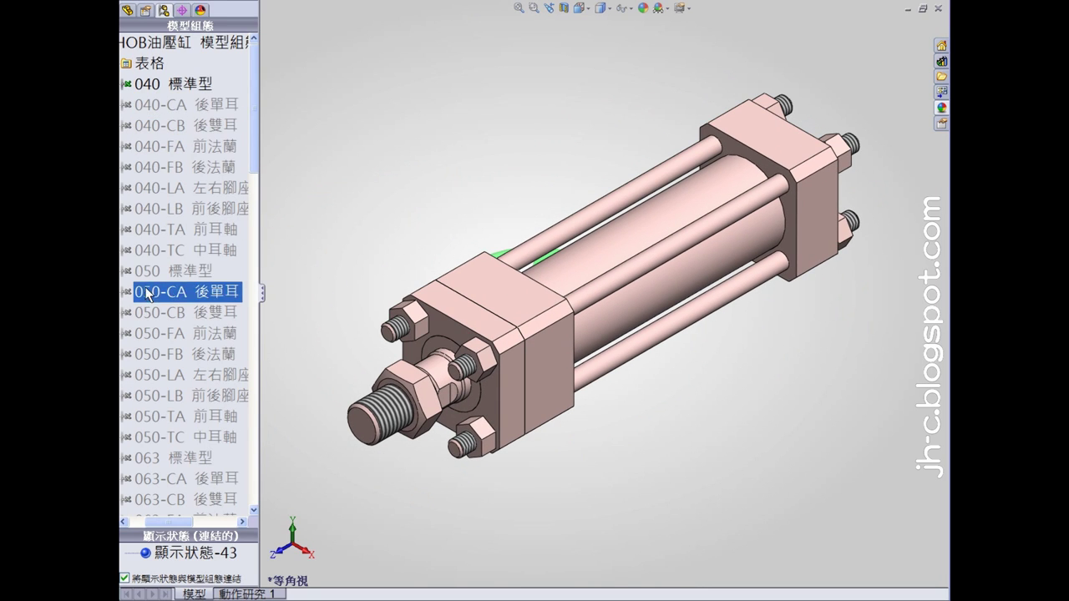
double_click(184, 111)
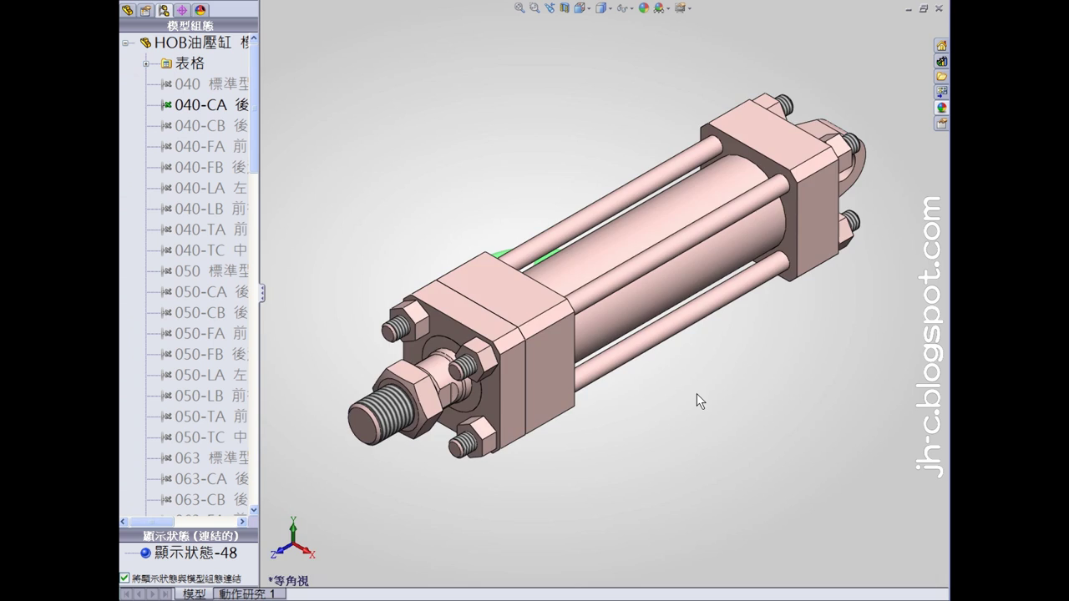
middle_click_drag(696, 393, 558, 445)
double_click(208, 126)
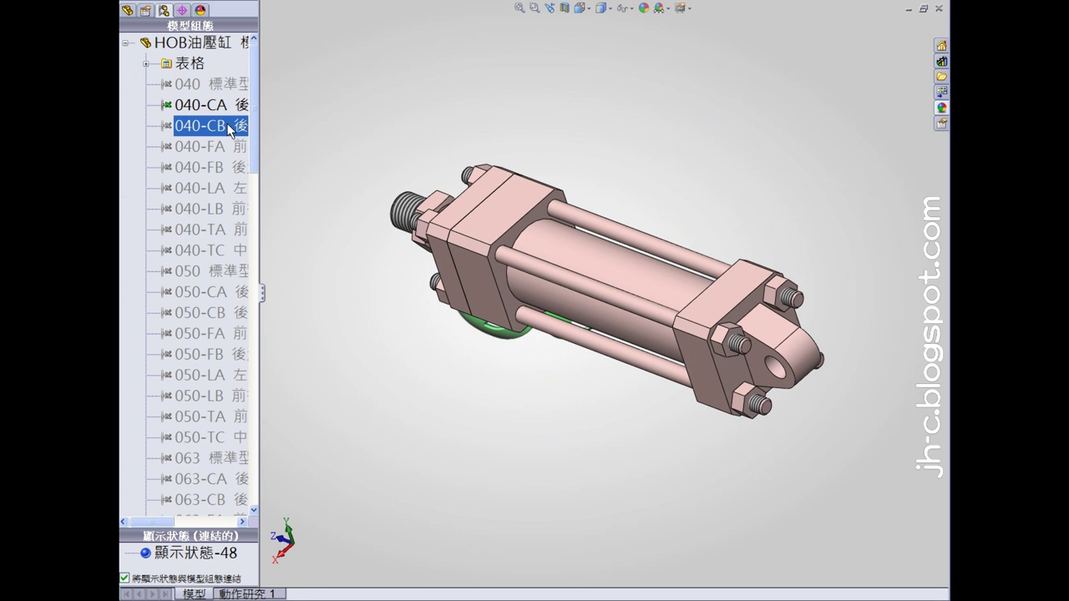
double_click(220, 190)
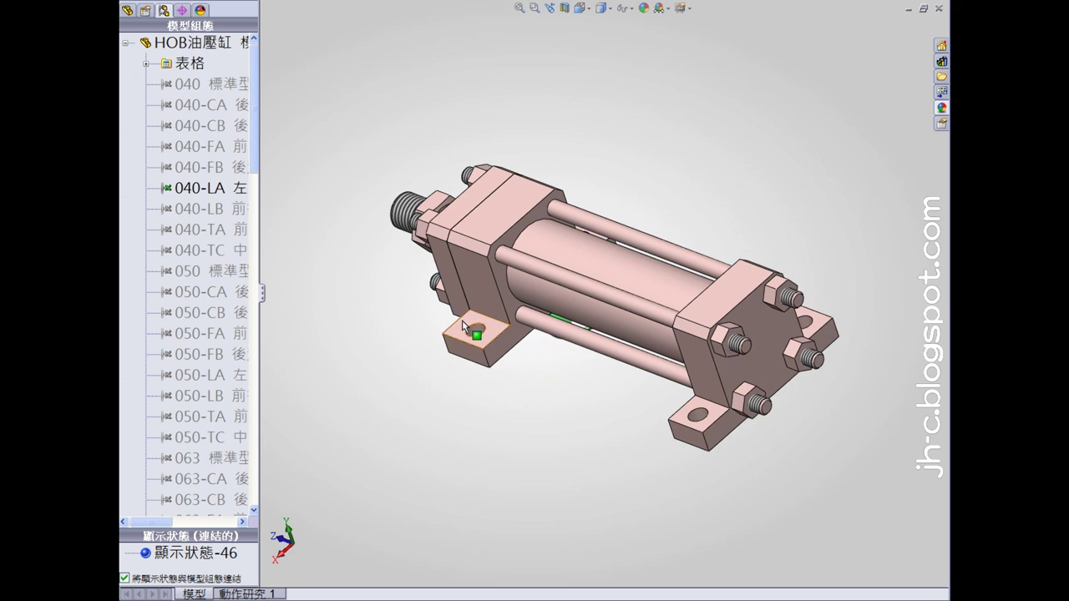
mouse_move(535, 167)
middle_mouse_down()
mouse_move(573, 76)
mouse_move(512, 293)
mouse_move(344, 316)
mouse_move(405, 281)
middle_mouse_up()
Switch through 040-FA, 040-FB and 040-LB, orbiting to view the flanges and feet.
double_click(211, 151)
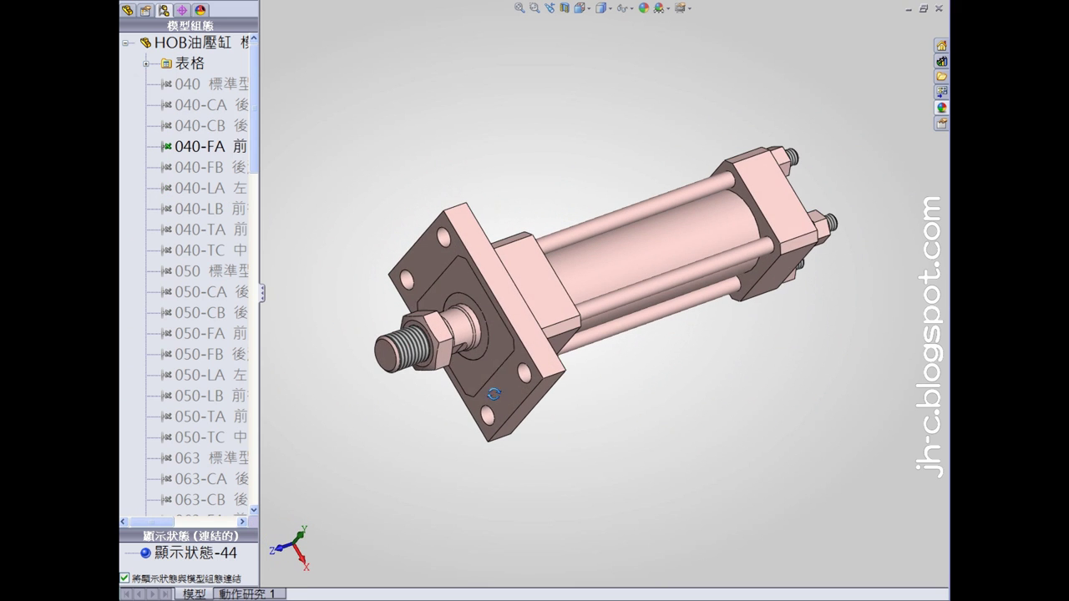
double_click(220, 168)
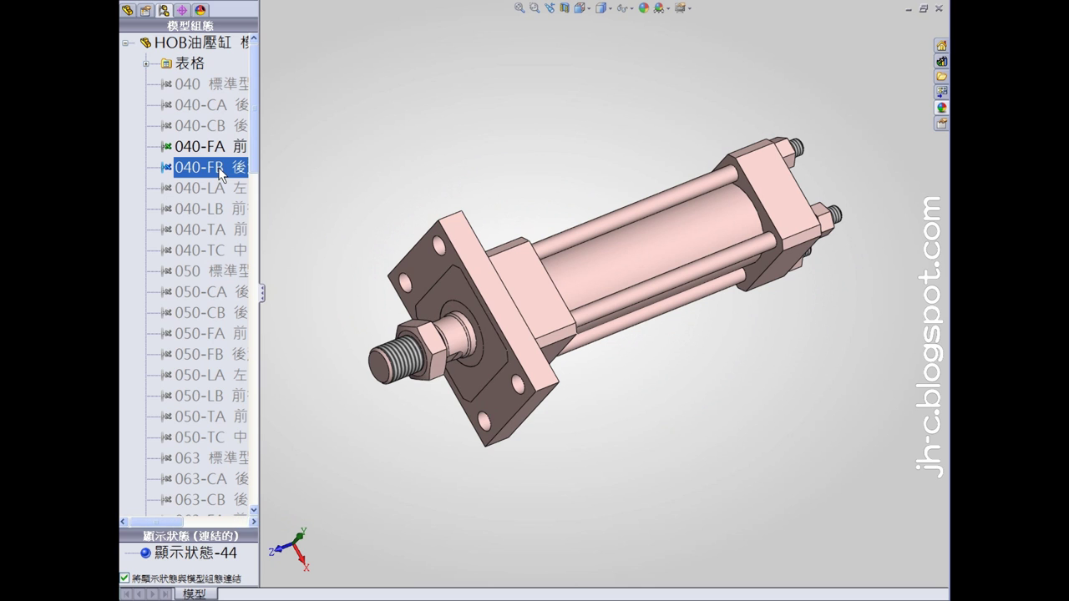
mouse_move(645, 494)
middle_mouse_down()
mouse_move(525, 386)
mouse_move(371, 399)
middle_mouse_up()
double_click(237, 214)
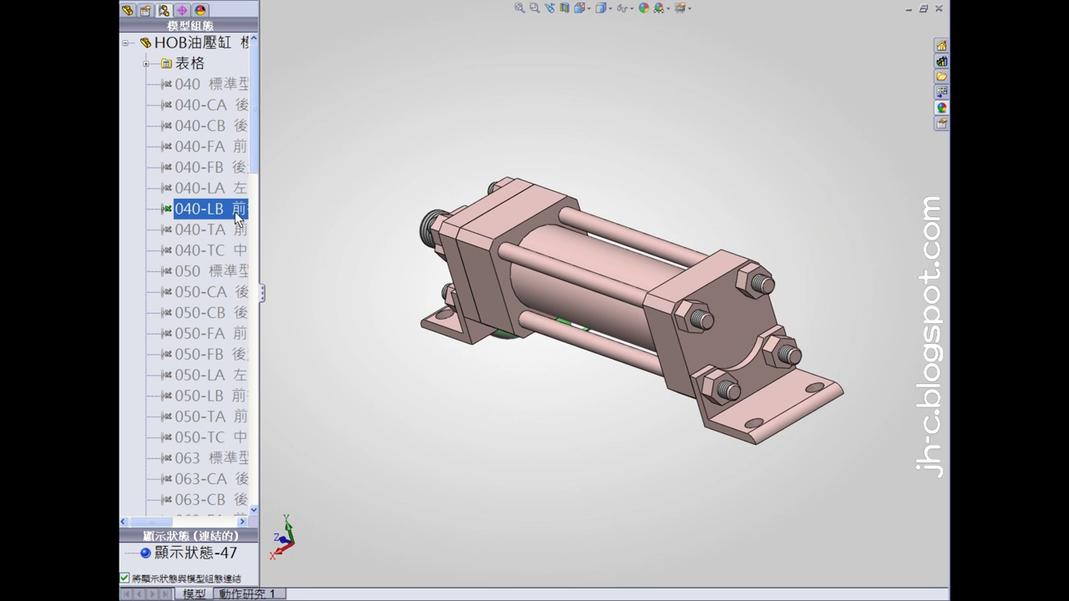
mouse_move(618, 453)
middle_mouse_down()
mouse_move(687, 398)
mouse_move(770, 404)
mouse_move(794, 471)
mouse_move(704, 420)
mouse_move(677, 437)
middle_mouse_up()
Show the 040-TA and 040-TC trunnion configurations, then select the 050 standard configuration.
left_click(214, 248)
double_click(217, 232)
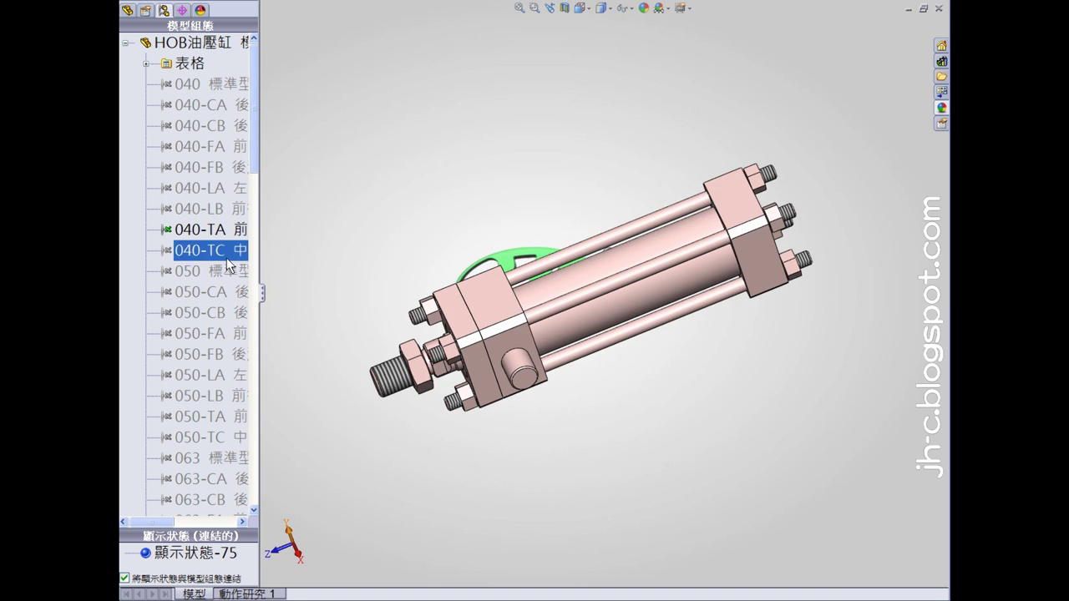
mouse_move(467, 393)
middle_mouse_down()
mouse_move(501, 441)
mouse_move(616, 485)
mouse_move(587, 573)
mouse_move(477, 510)
mouse_move(628, 531)
middle_mouse_up()
left_click(238, 250)
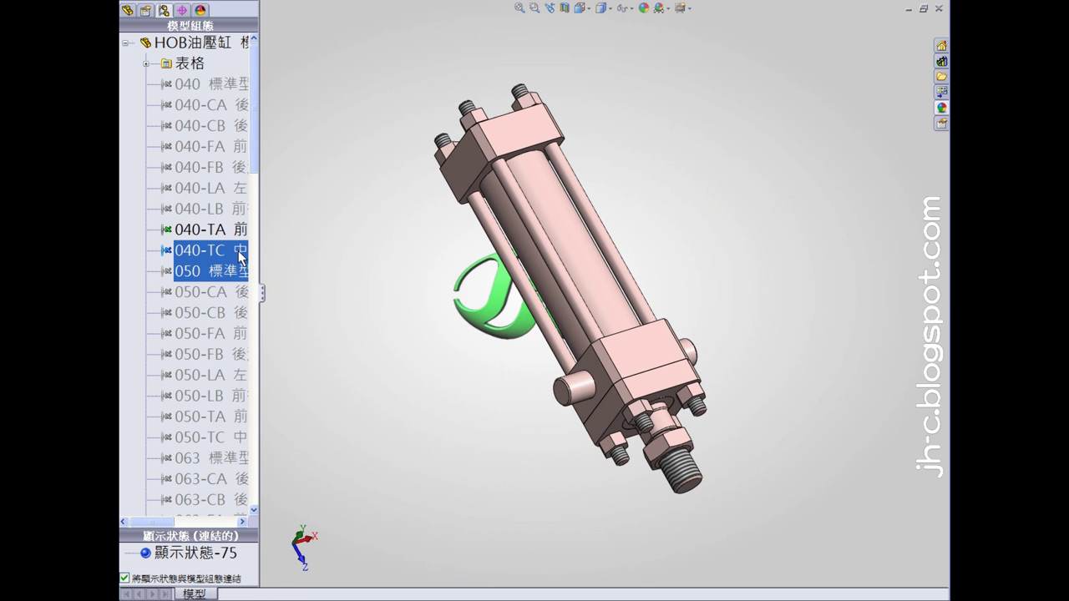
double_click(238, 250)
mouse_move(401, 251)
middle_mouse_down()
mouse_move(322, 319)
mouse_move(403, 303)
middle_mouse_up()
scroll(451, 459, "down", 2)
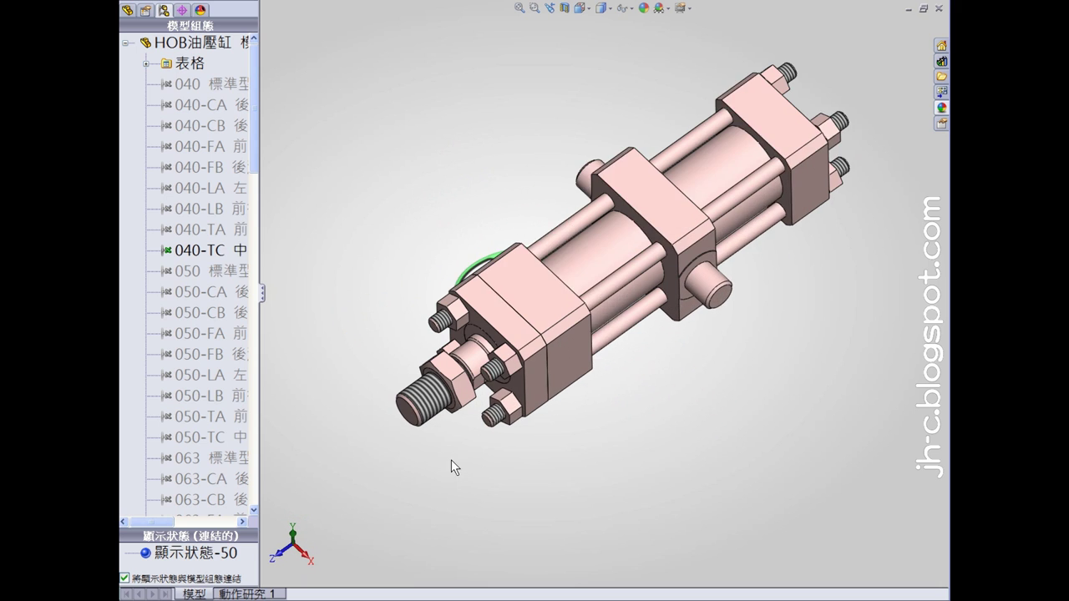
scroll(451, 459, "down", 2)
left_click(217, 272)
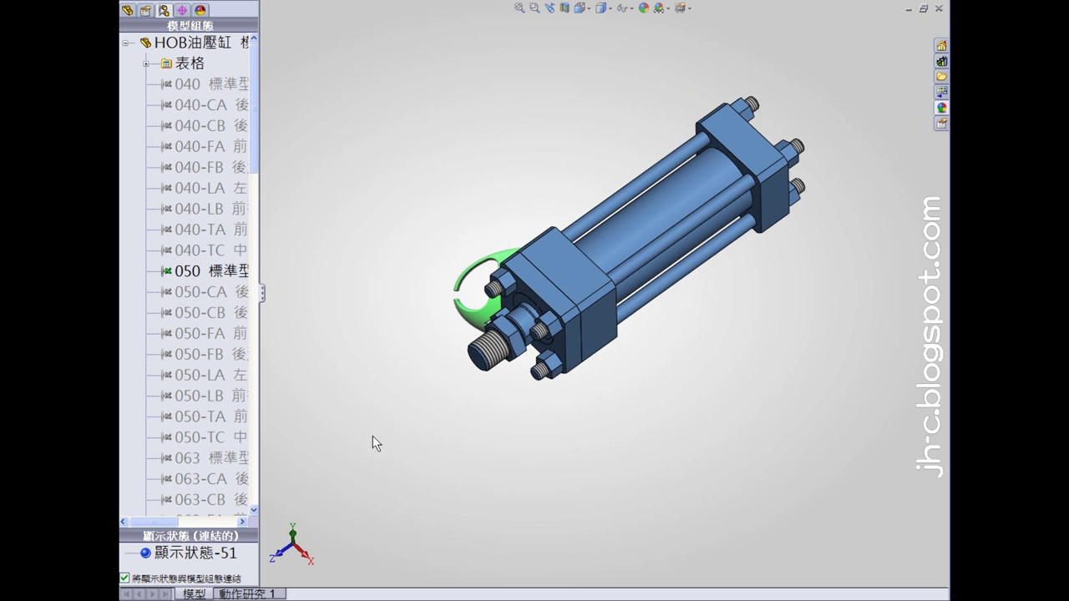
Step through 050, 050-CB, 050-FA and 050-FB, then activate 050-TC and orbit it.
left_click(244, 293)
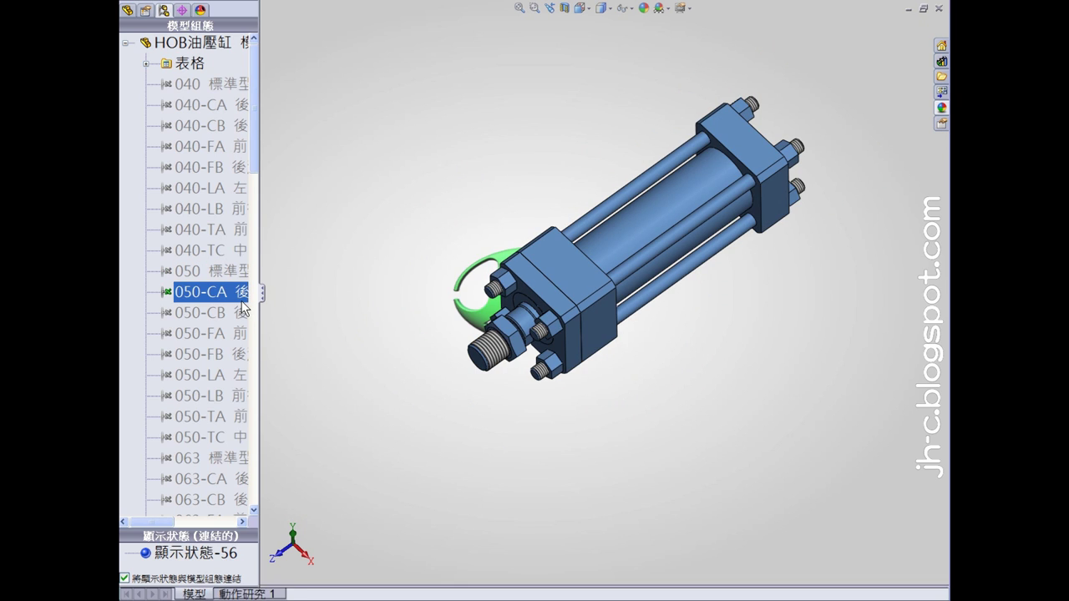
double_click(231, 320)
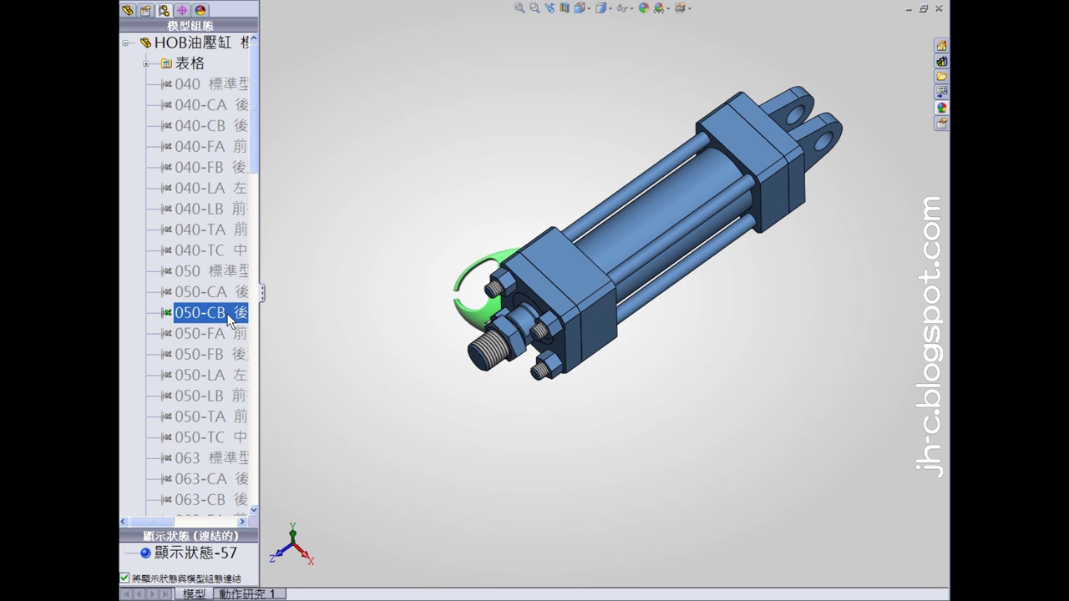
double_click(198, 331)
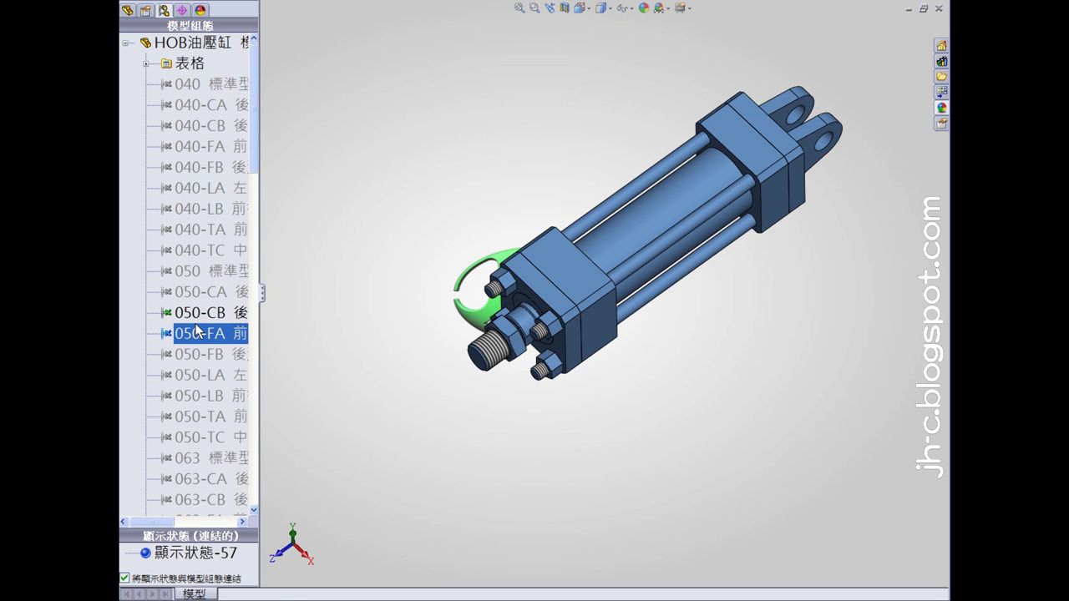
double_click(196, 356)
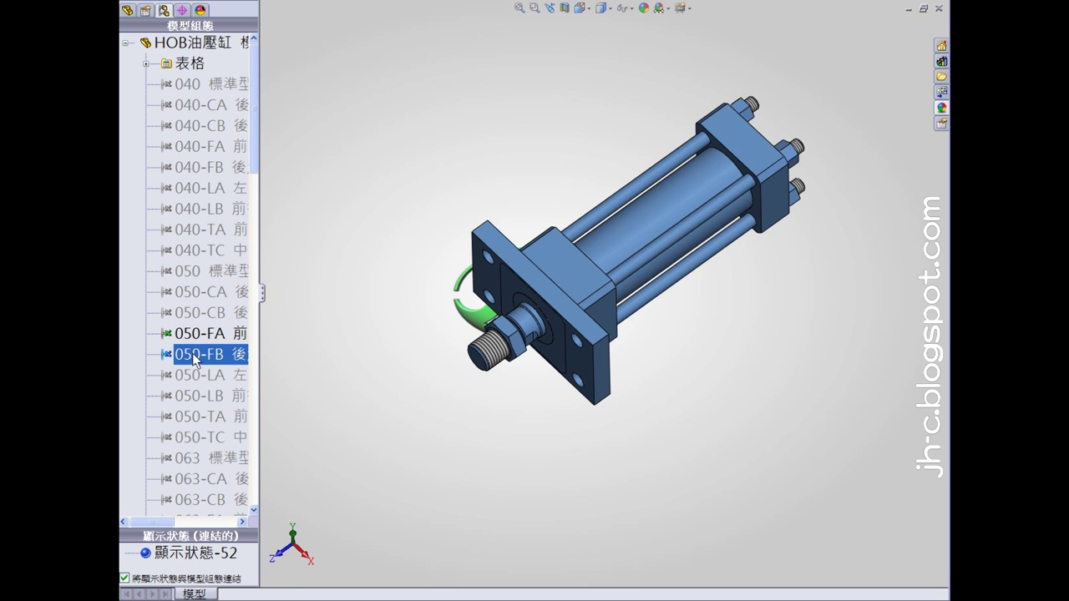
left_click(237, 250)
left_click_drag(255, 158, 253, 203)
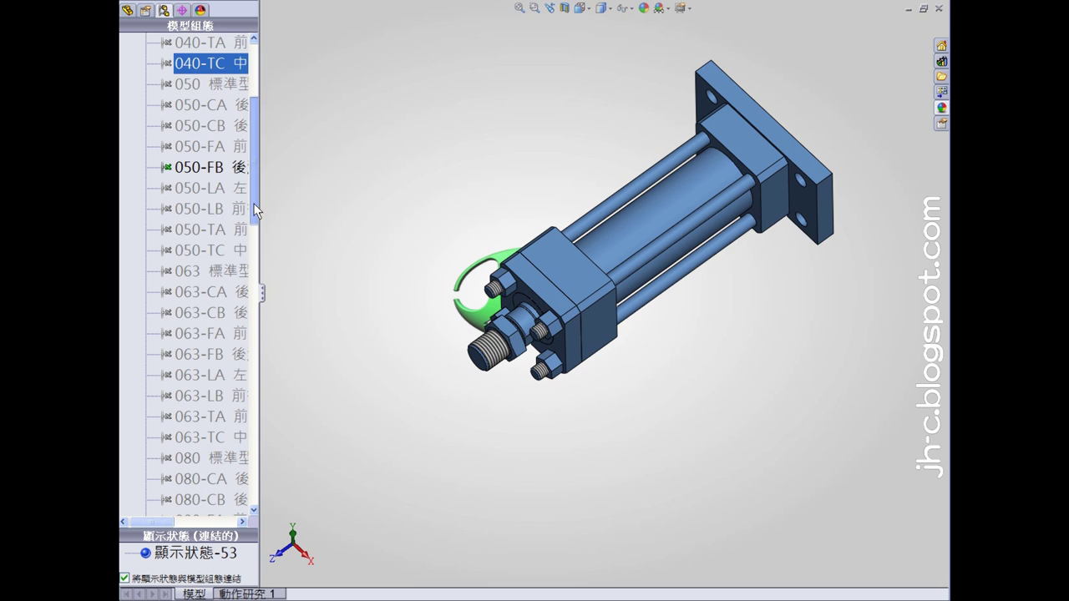
double_click(236, 250)
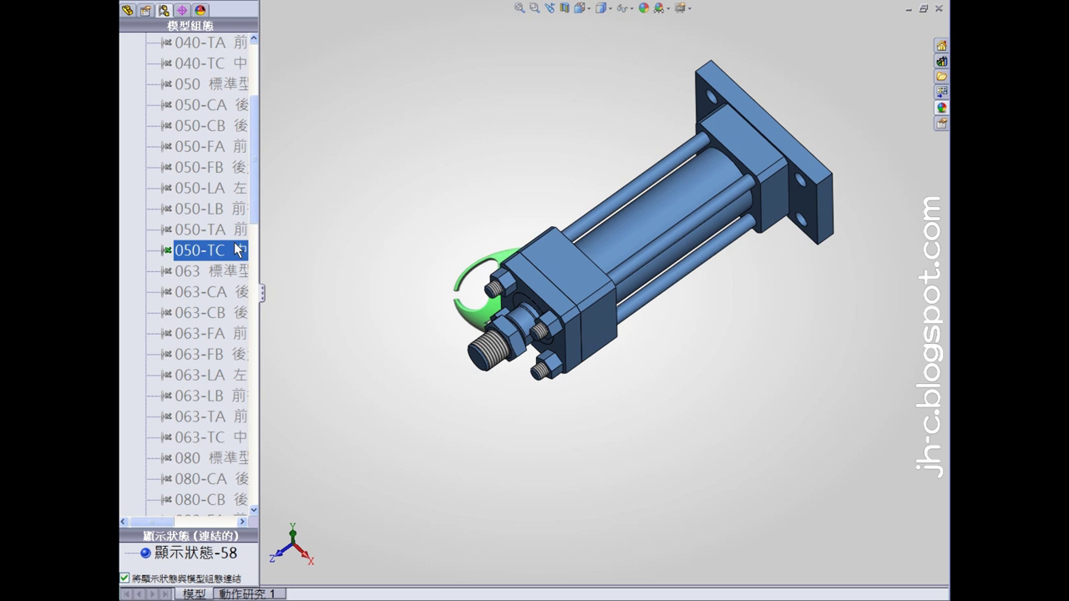
mouse_move(638, 413)
middle_mouse_down()
mouse_move(451, 375)
mouse_move(494, 437)
mouse_move(516, 433)
middle_mouse_up()
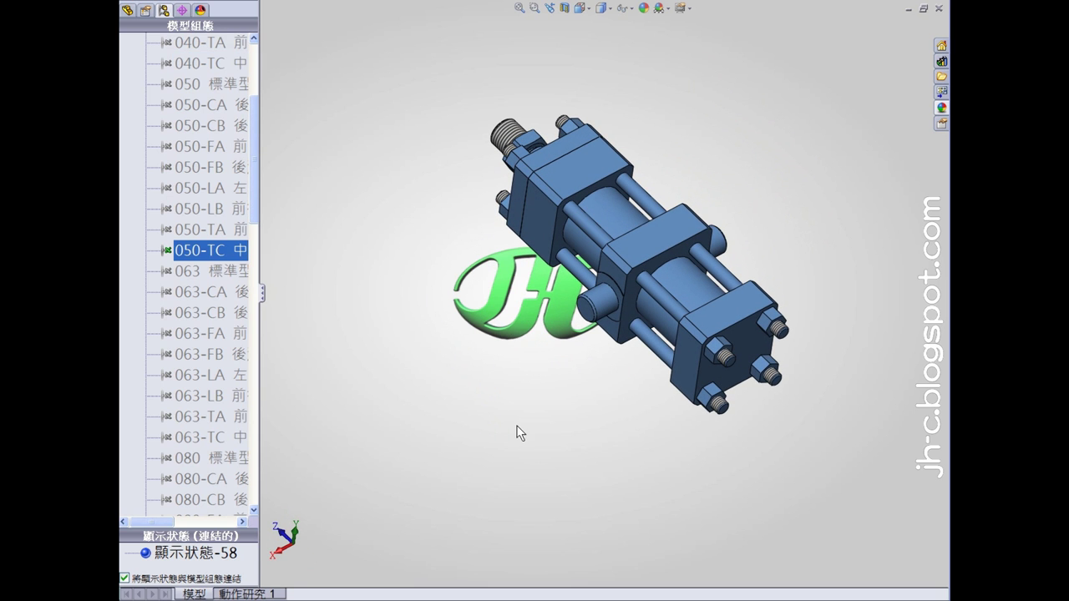
Step through the 063-CA, 063-CB, 063-FB and 063-LB configurations.
left_click(200, 416)
left_click(194, 292)
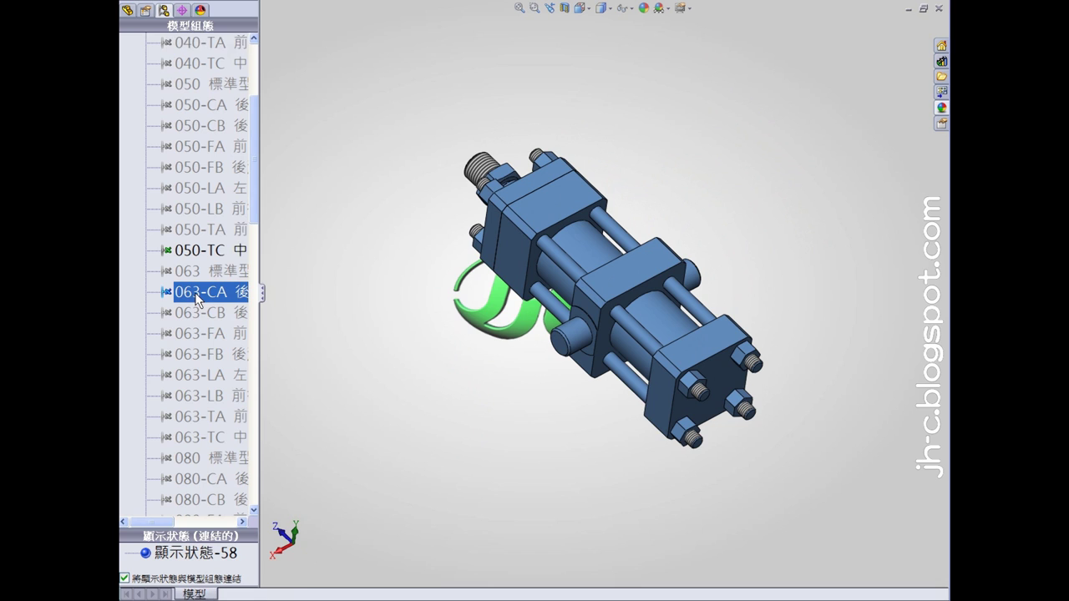
left_click(191, 312)
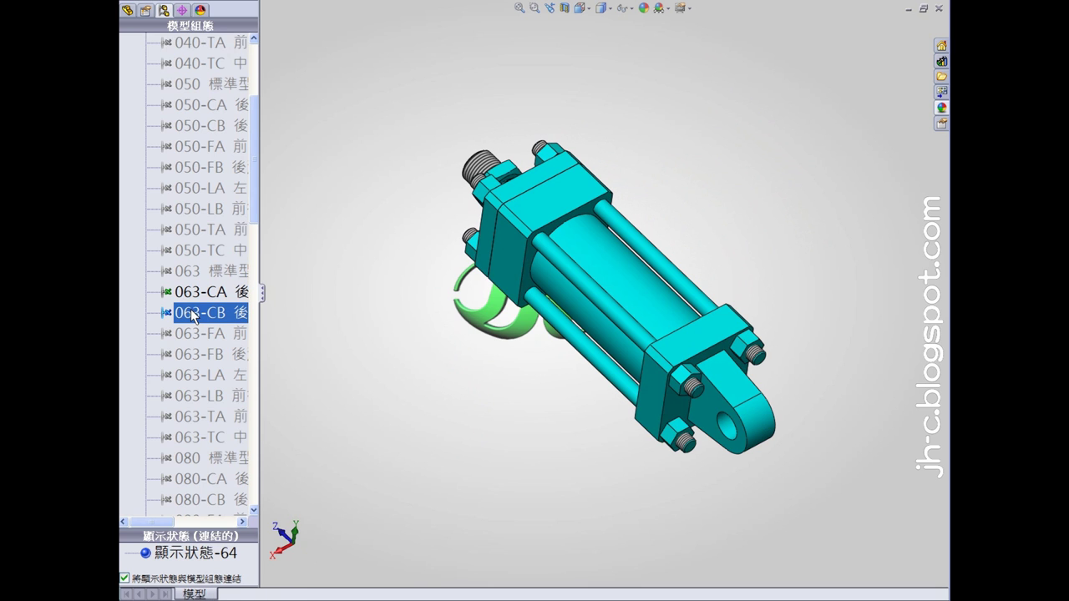
left_click(199, 333)
left_click(206, 354)
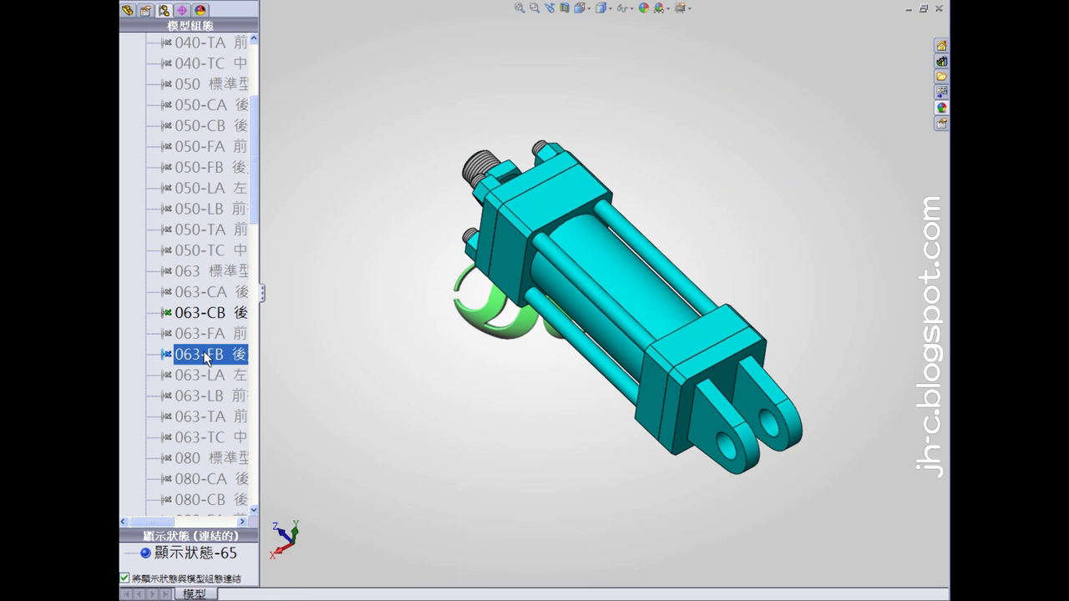
left_click(195, 396)
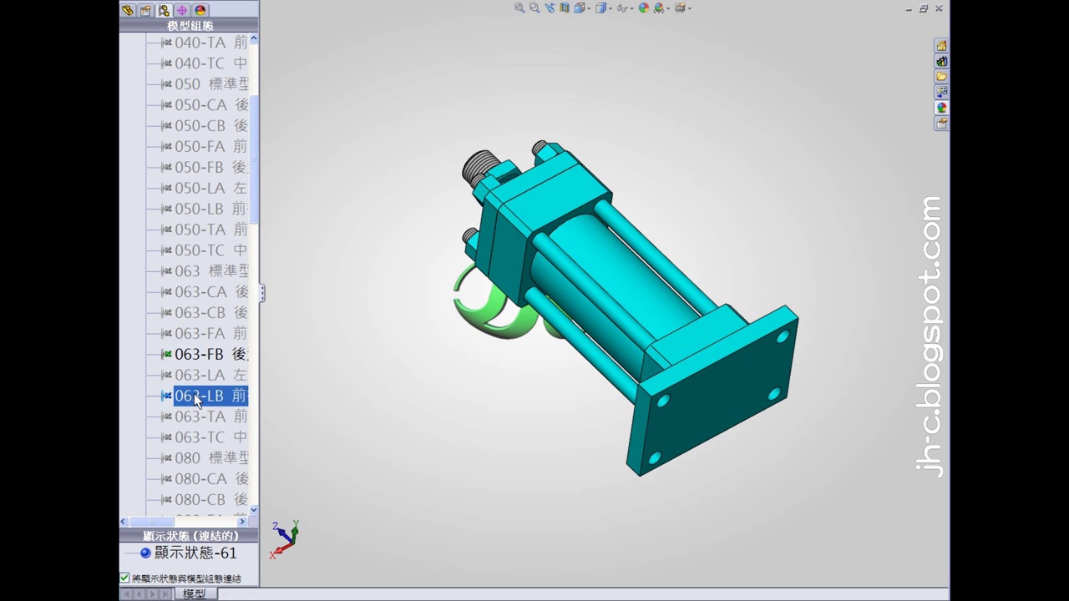
left_click(208, 377)
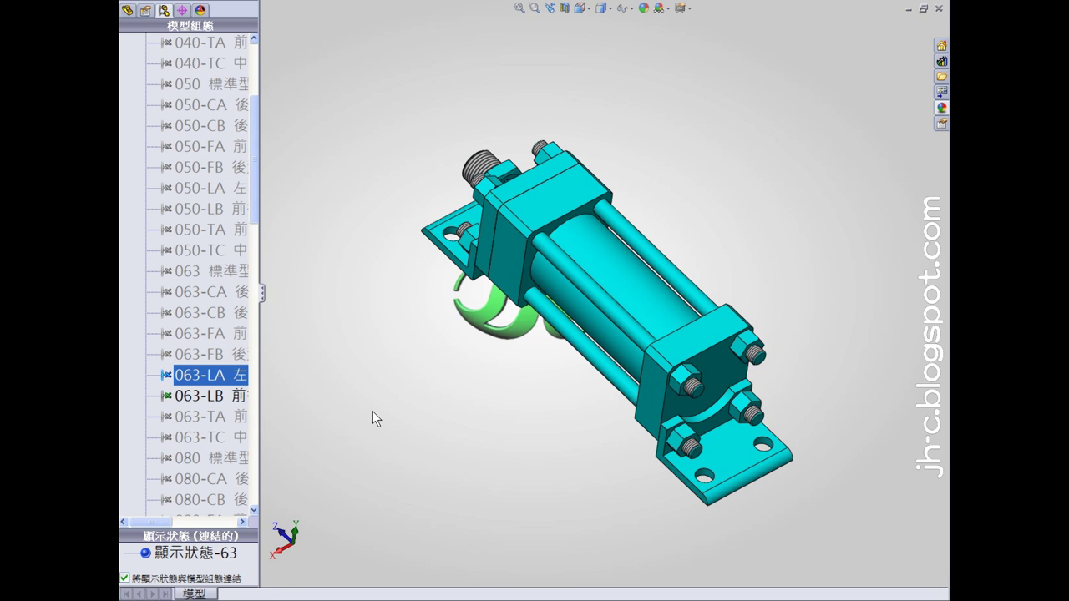
Activate the 100-TC and then 125-FB configurations, returning to the isometric view.
left_click_drag(256, 201, 238, 361)
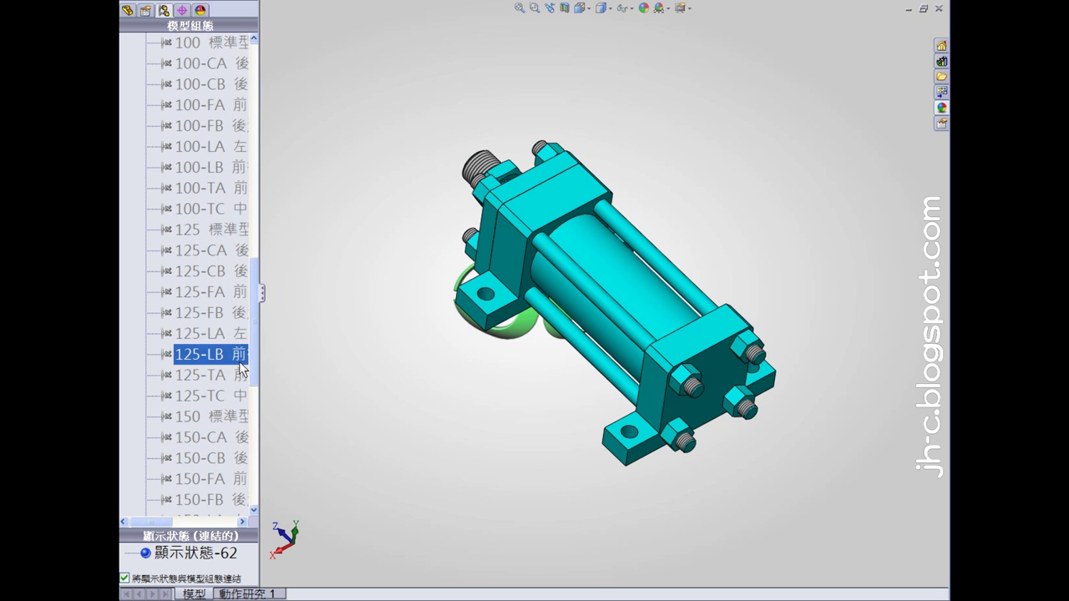
double_click(213, 217)
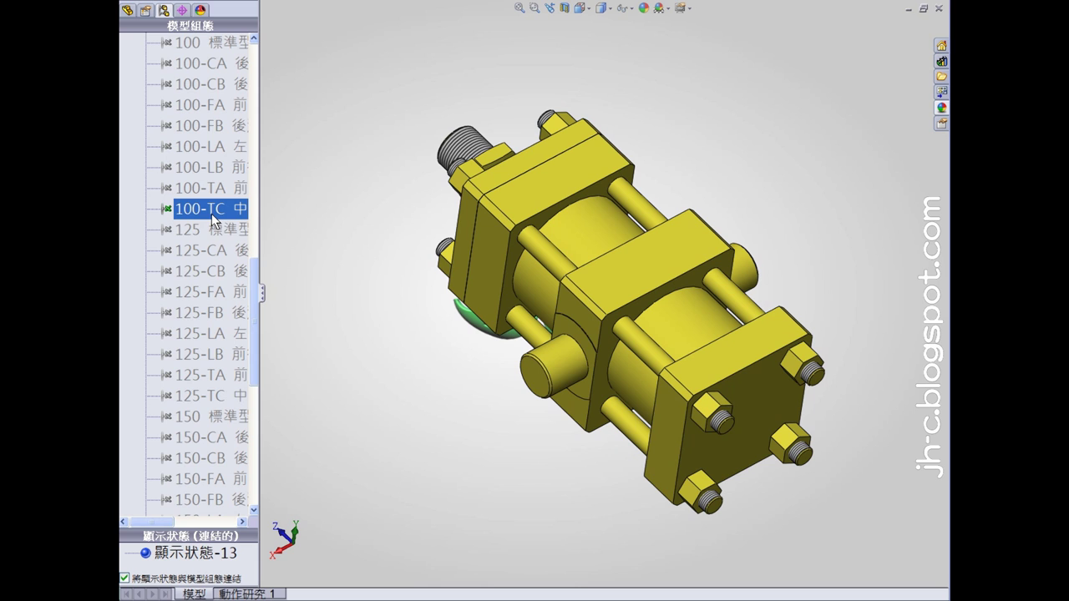
double_click(218, 312)
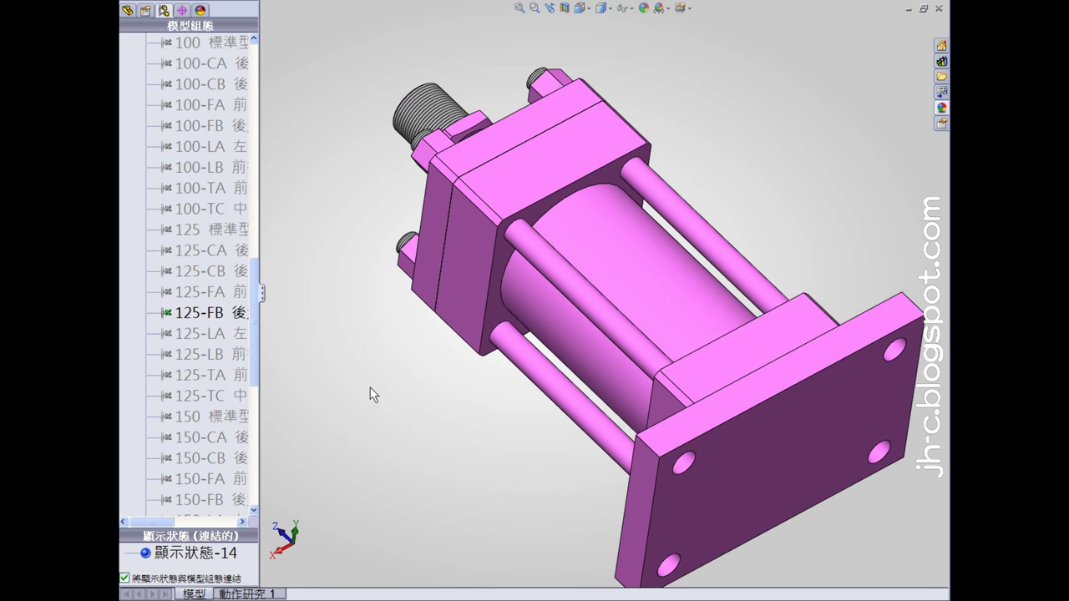
key("ctrl+7")
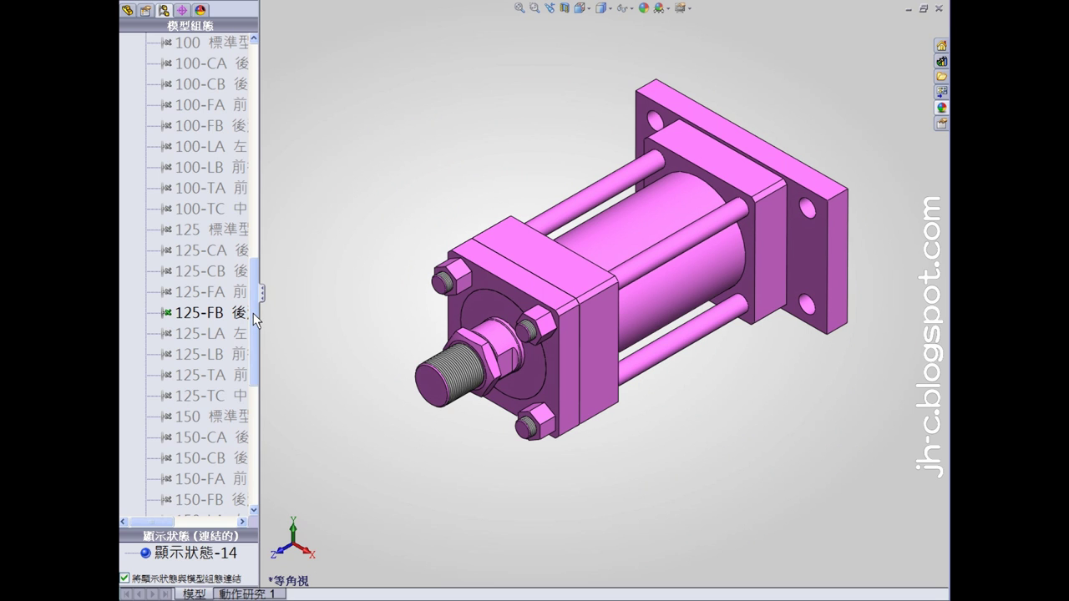
Switch through the 150 standard, 150-FA and 150-TA configurations, orbiting the 150-TA cylinder.
scroll(253, 313, "down", 2)
left_click(209, 354)
left_click(218, 298)
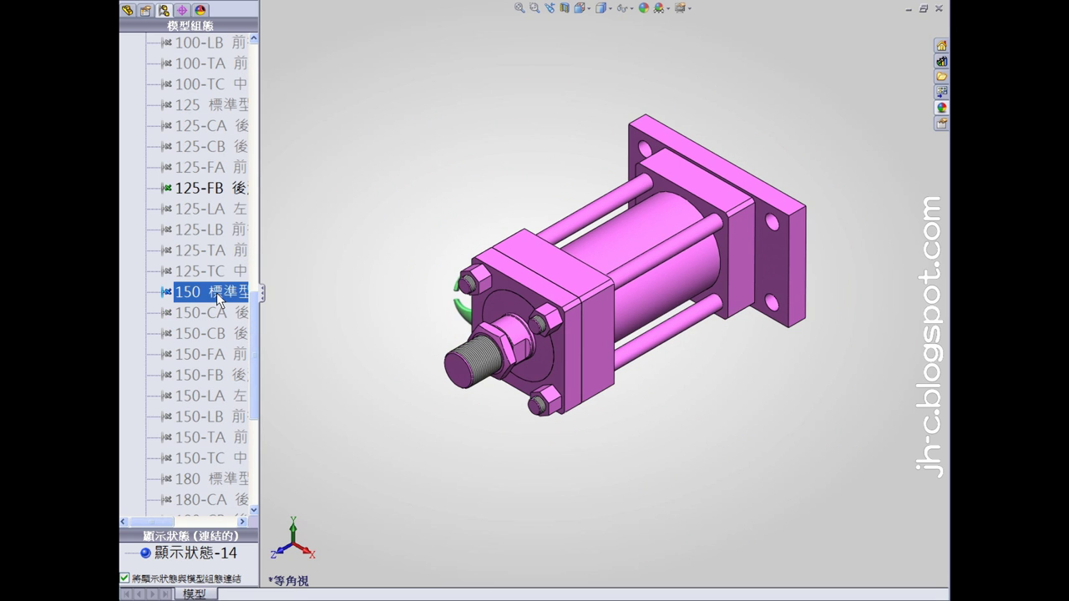
double_click(218, 299)
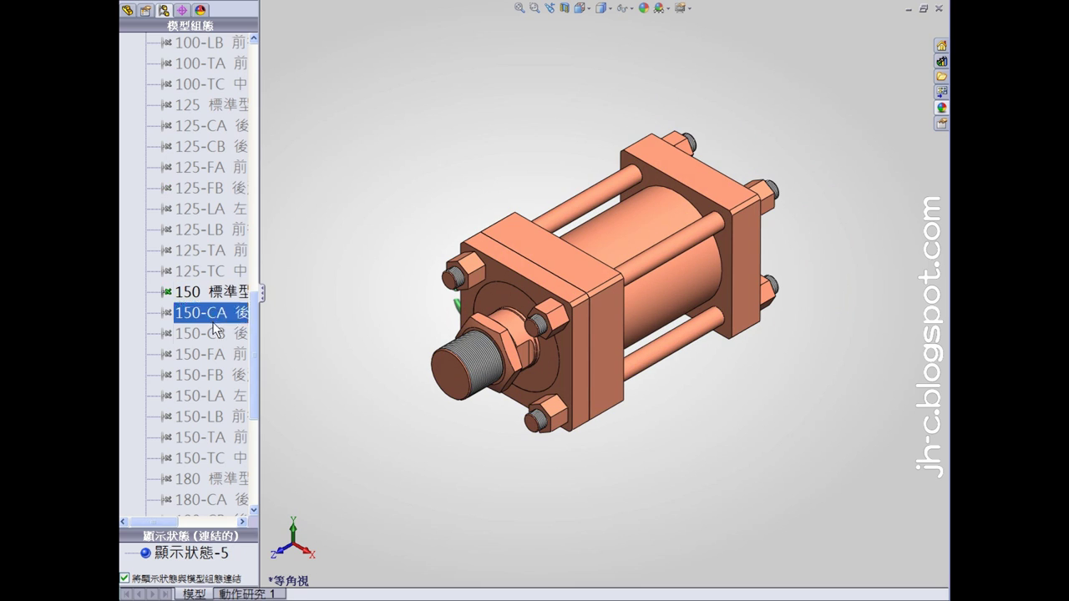
double_click(219, 357)
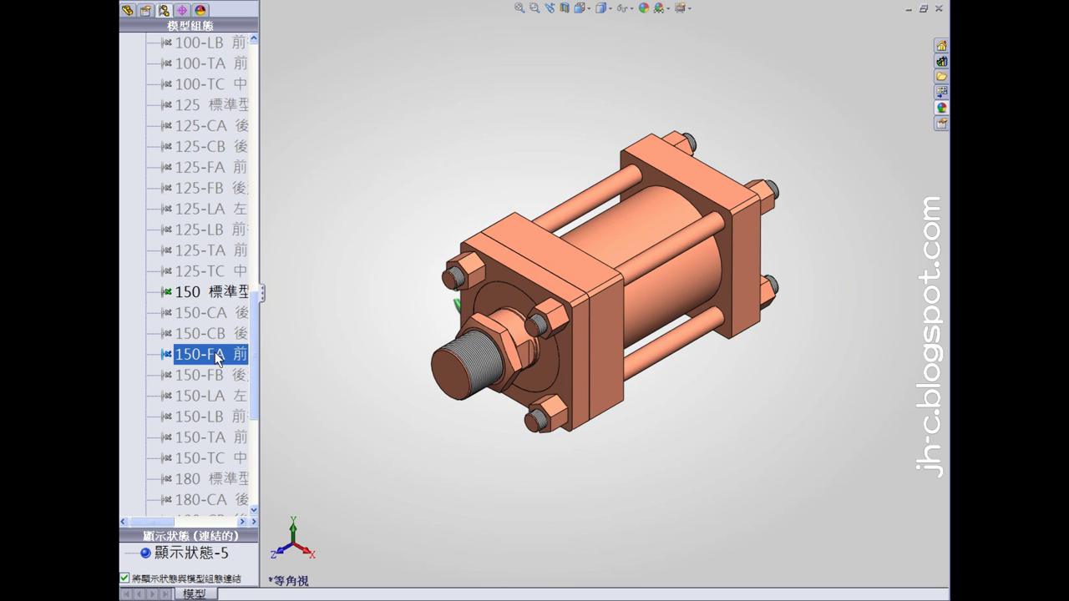
scroll(221, 358, "down", 2)
left_click(224, 357)
left_click(223, 333)
left_click(223, 316, "shift")
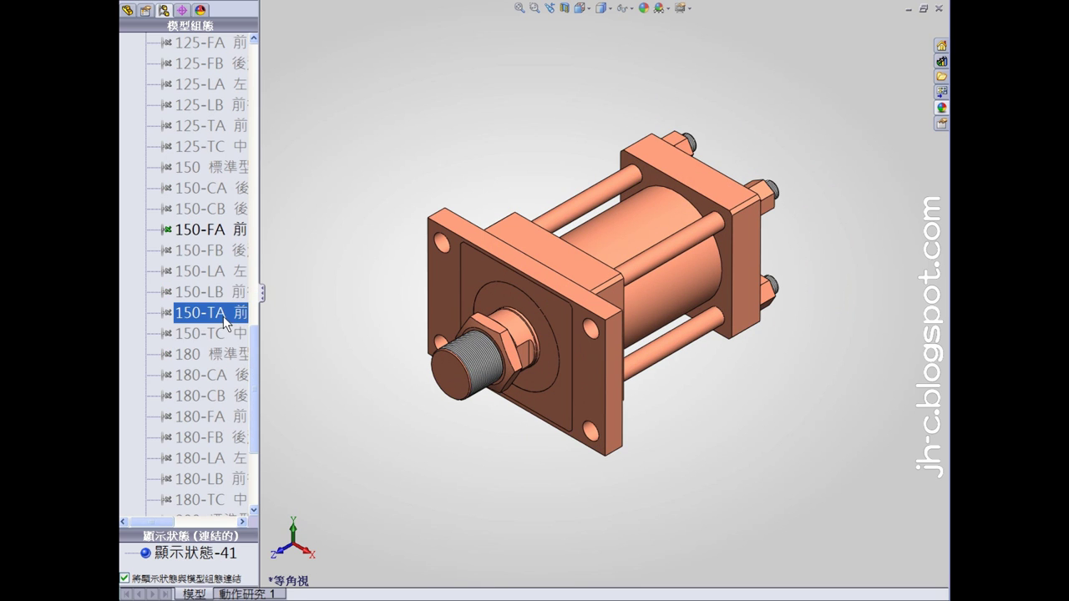
double_click(223, 316)
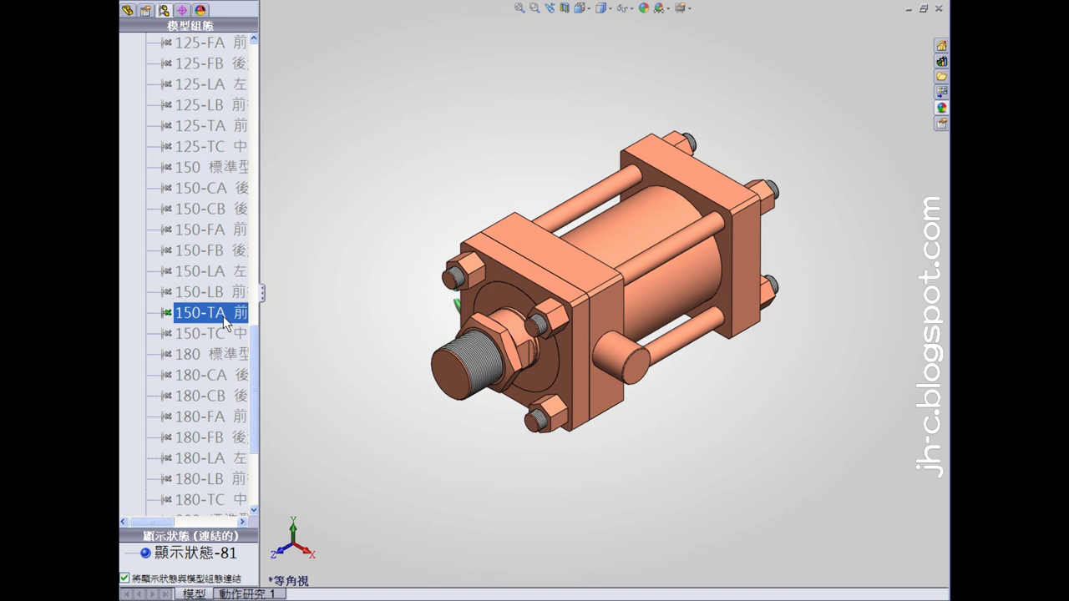
middle_click_drag(359, 276, 370, 322)
Activate the 180-CB configuration, then the 180-LB configuration.
left_click(240, 398)
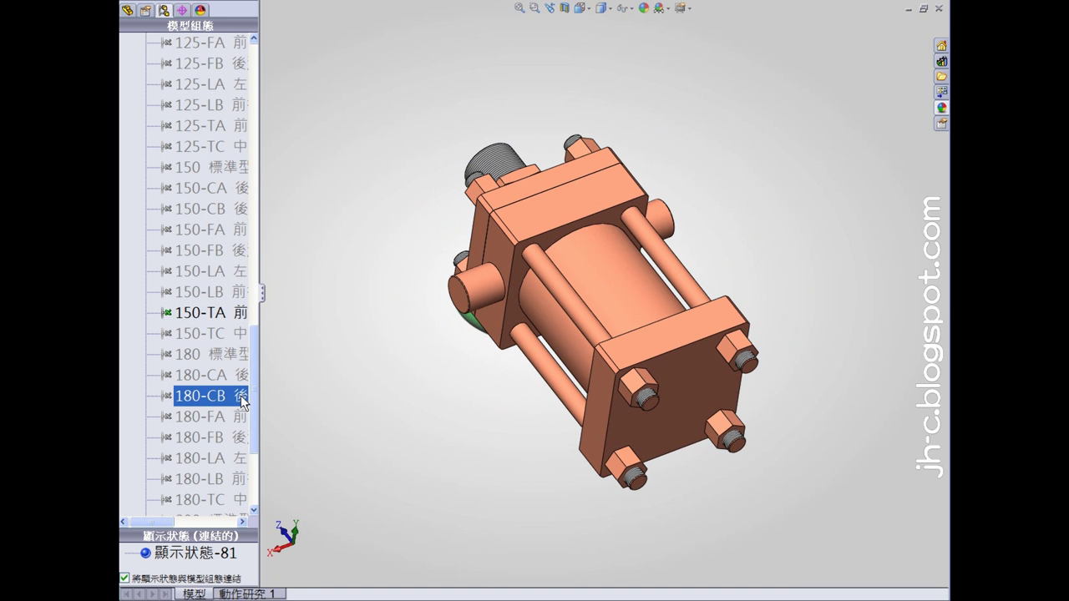
double_click(242, 403)
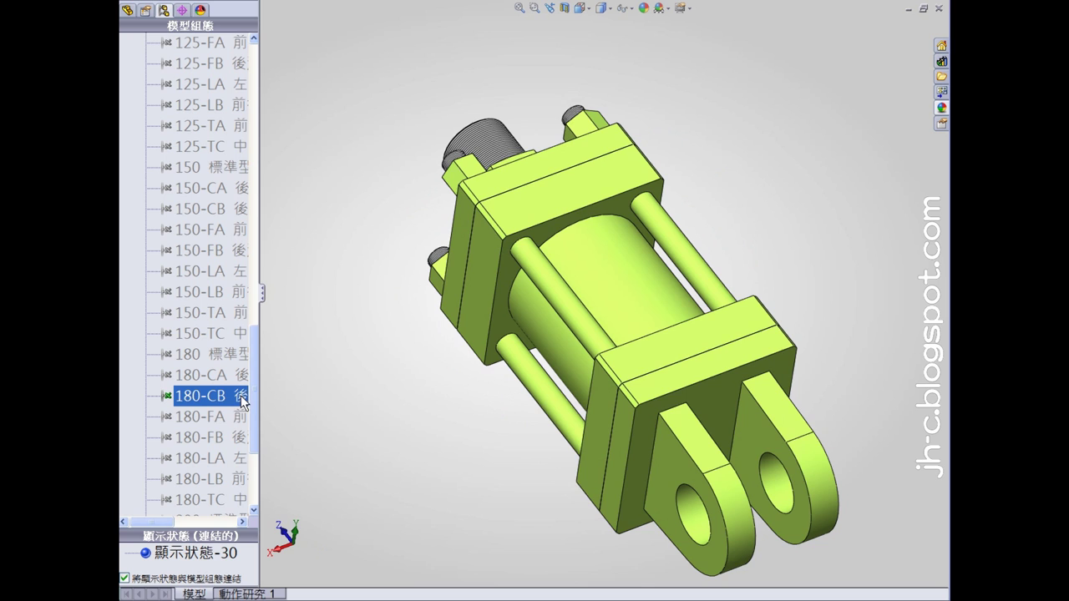
scroll(252, 416, "down", 1)
scroll(252, 416, "down", 1)
left_click(238, 415)
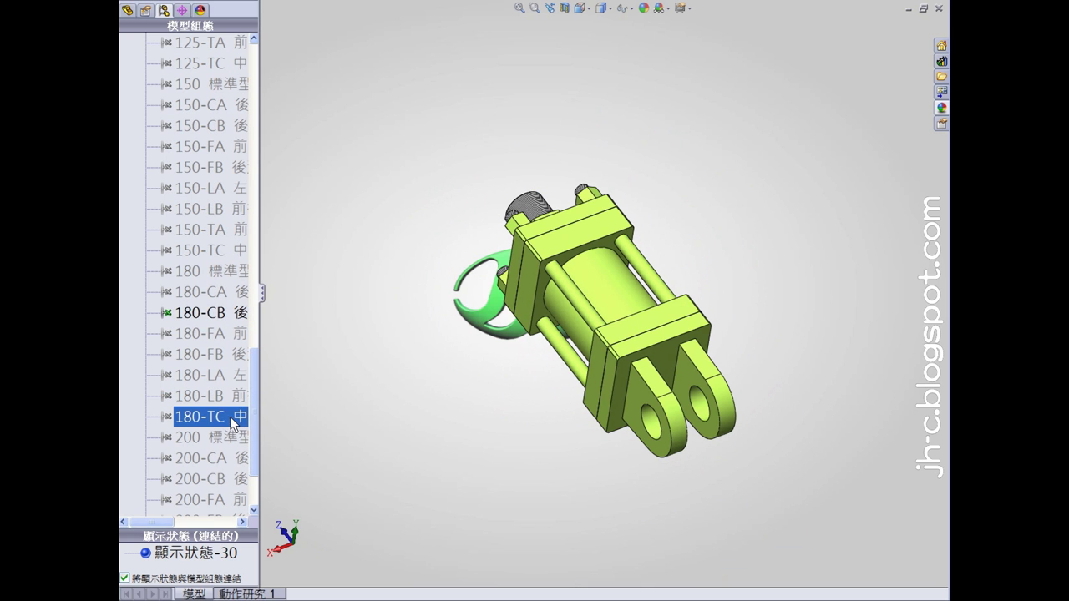
left_click(227, 396)
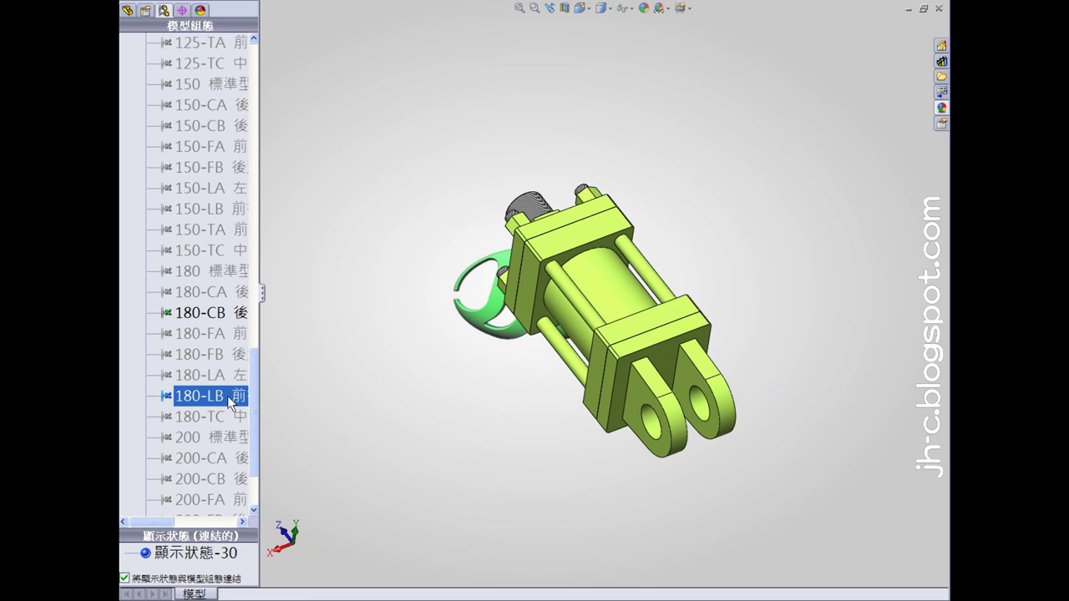
double_click(227, 396)
middle_click_drag(506, 353, 412, 348)
Activate the 200-TC configuration, view it from the top and select the central tube.
left_click(232, 443)
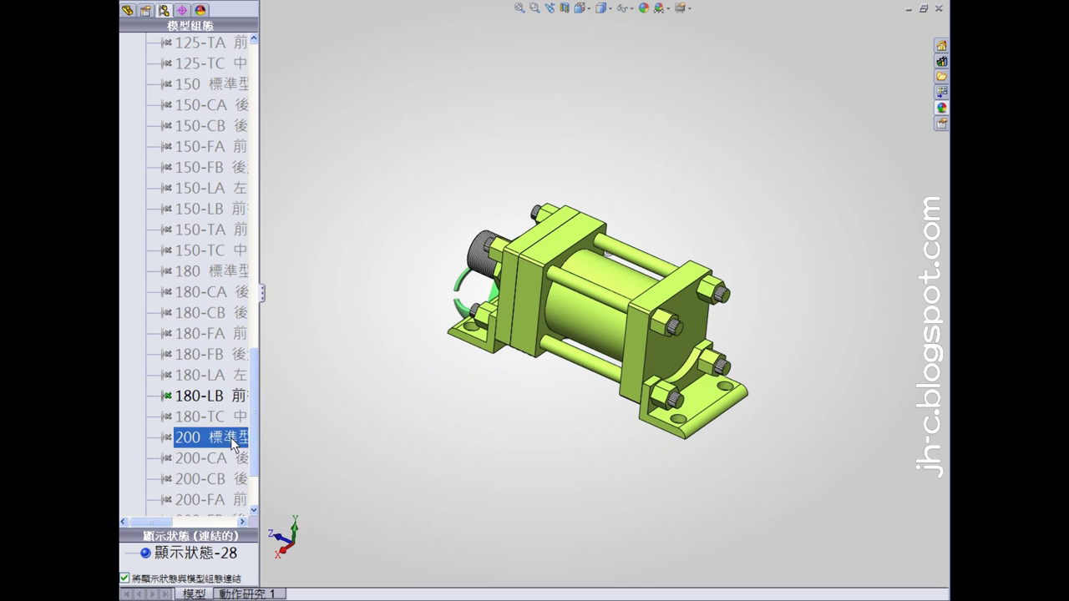
scroll(233, 444, "down", 2)
left_click(228, 479)
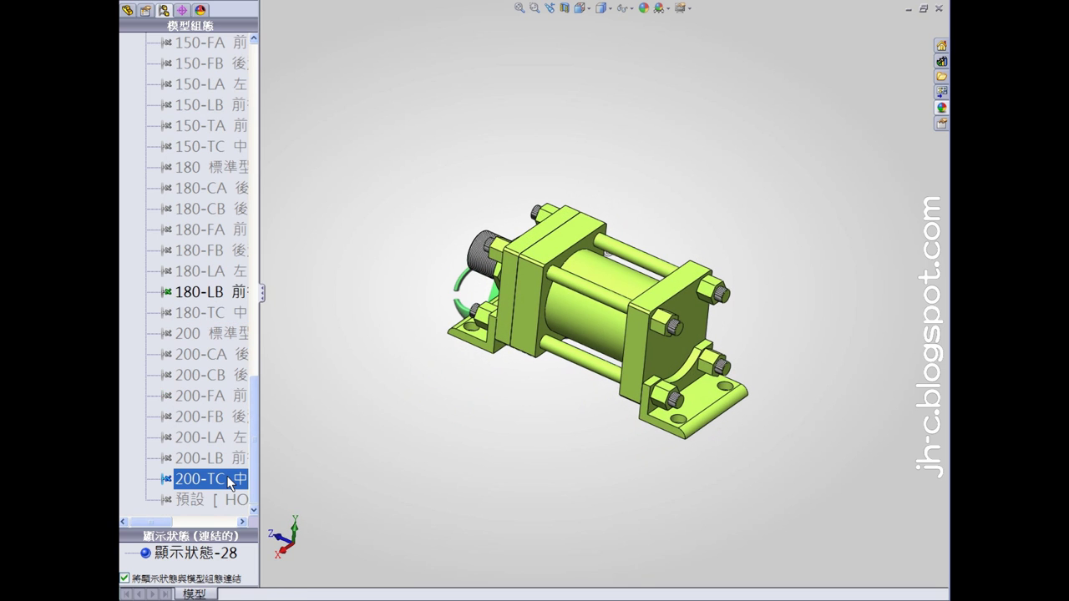
double_click(226, 475)
right_click_drag(774, 495, 779, 442)
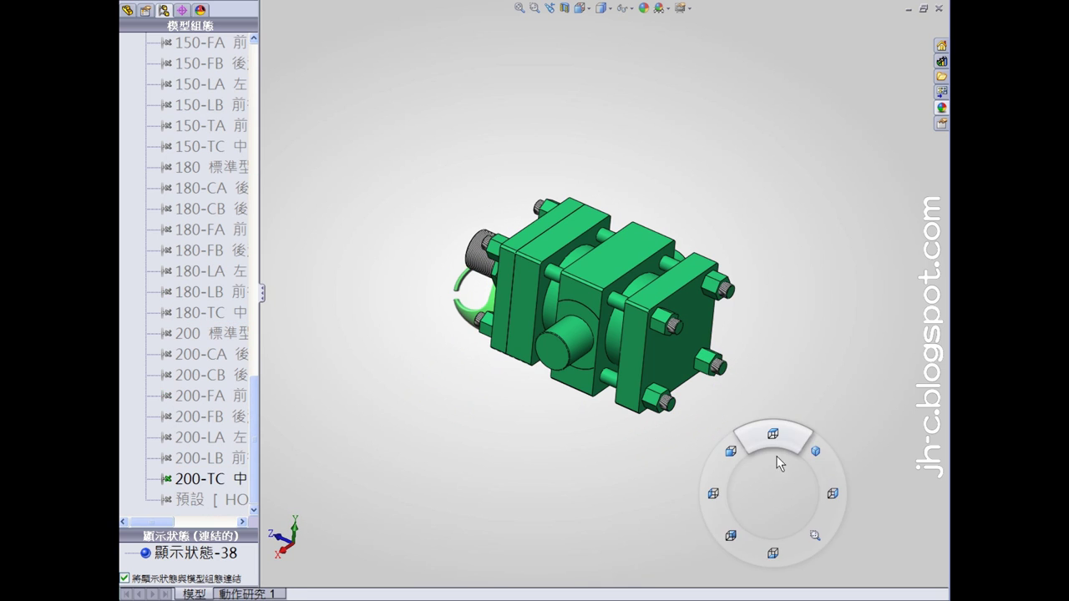
left_click(634, 310)
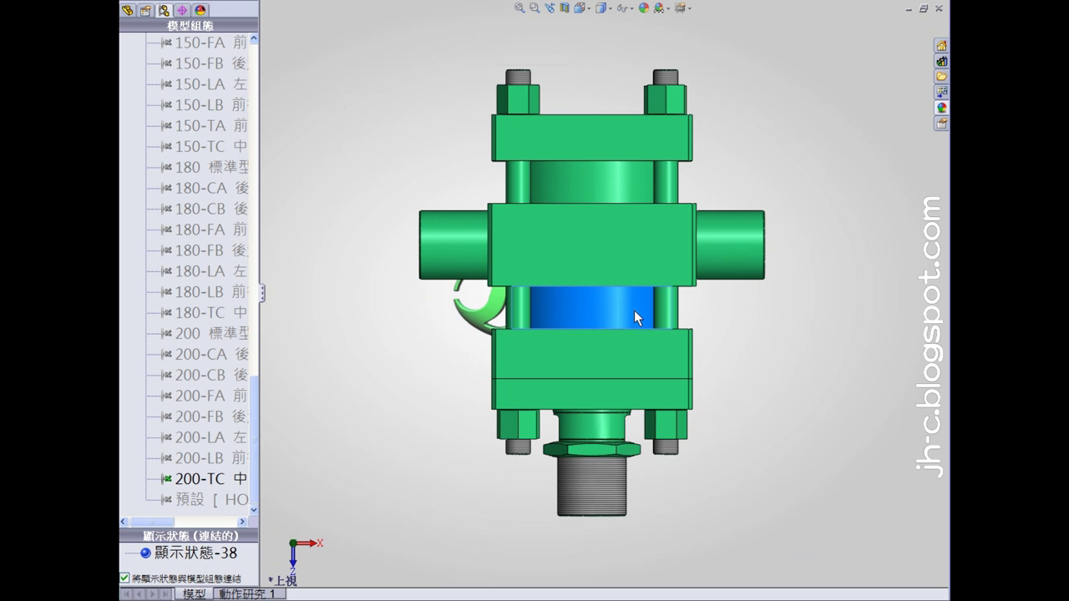
Change the 200-TC stroke dimension from 100 to 500 mm and rebuild.
double_click(634, 309)
mouse_move(863, 290)
left_mouse_down()
mouse_move(802, 297)
mouse_move(866, 305)
left_mouse_up()
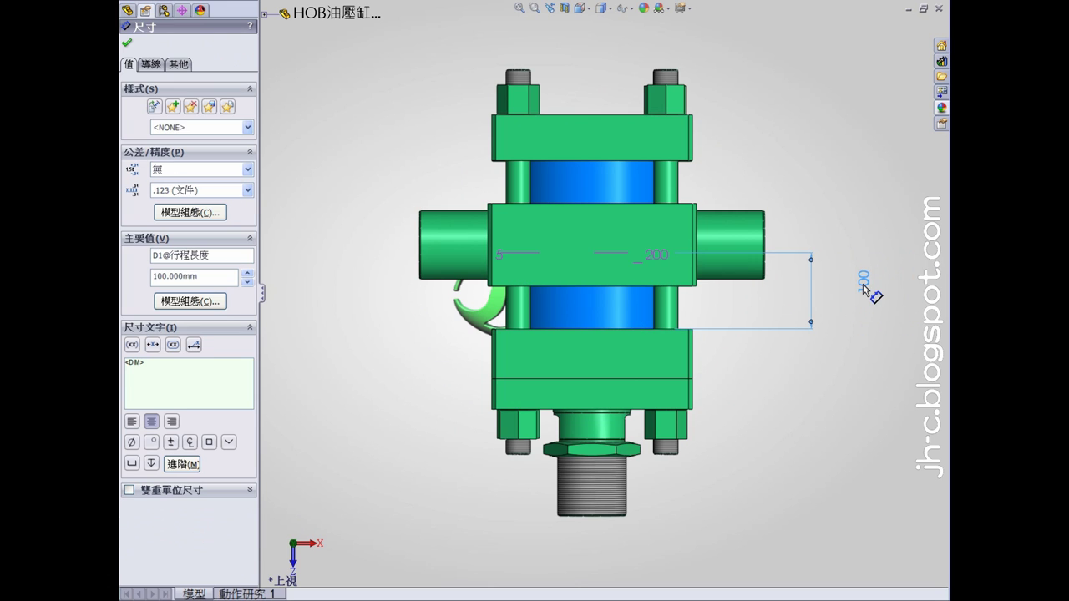
double_click(868, 293)
left_click_drag(731, 366, 712, 367)
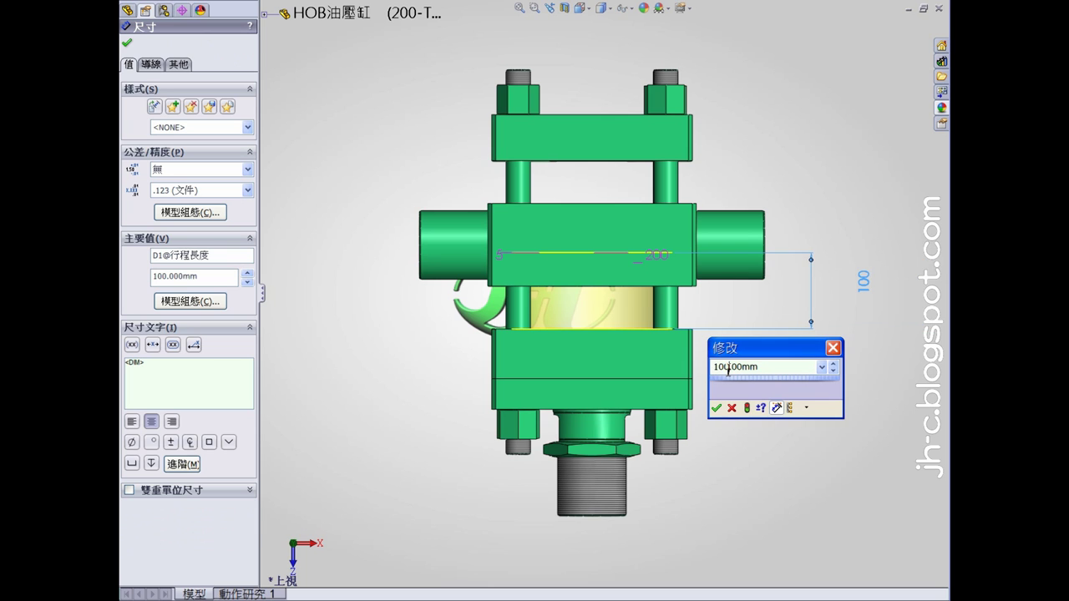
type("500")
left_click(715, 408)
left_click(807, 8)
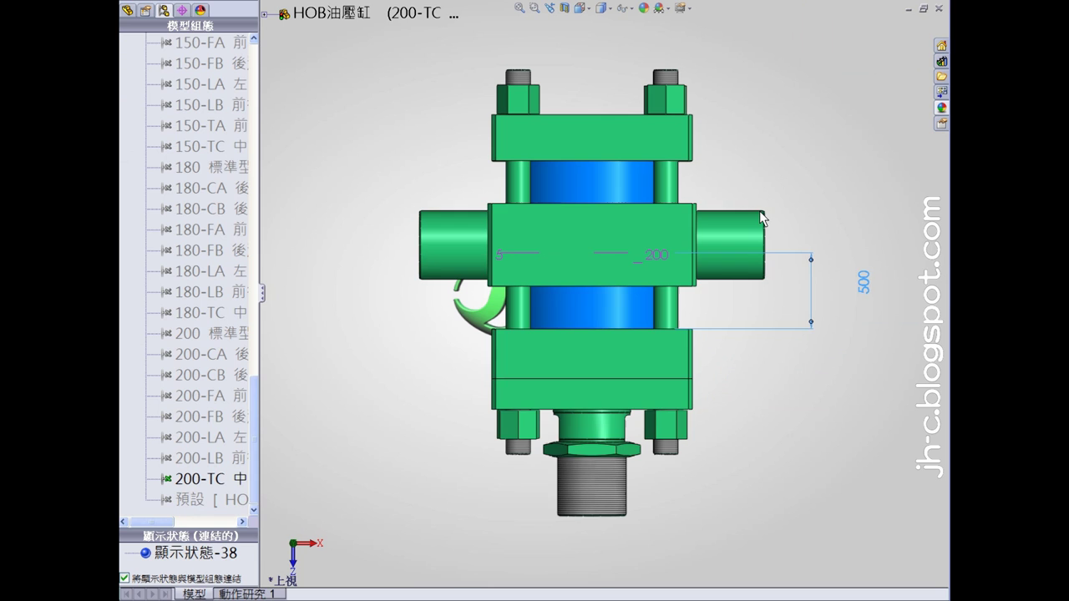
key("f")
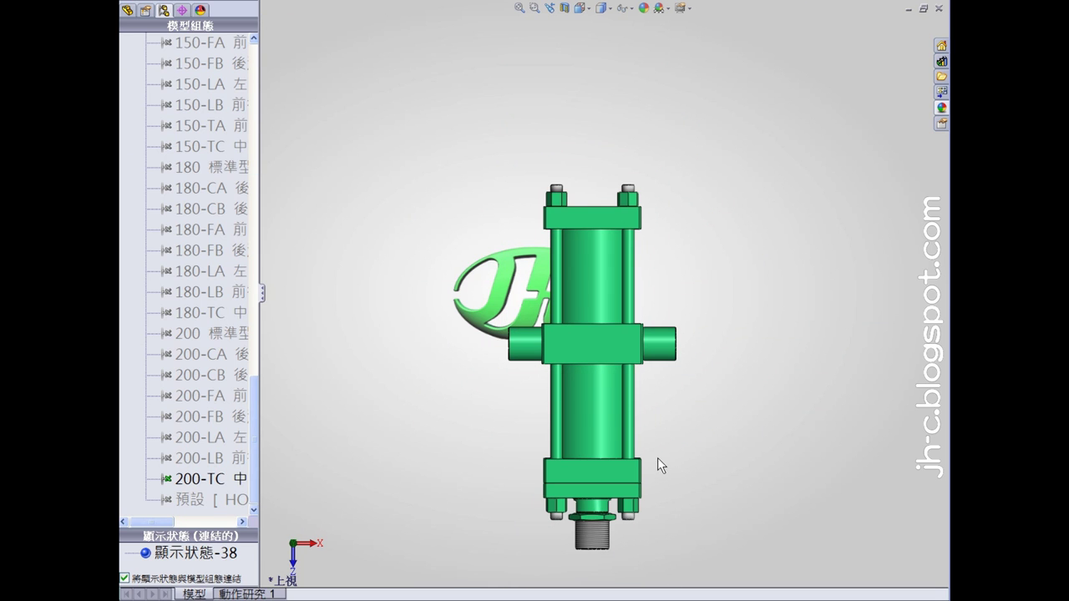
Increase the stroke dimension from 500 to 1000 mm in isometric view.
right_click_drag(658, 457, 701, 411)
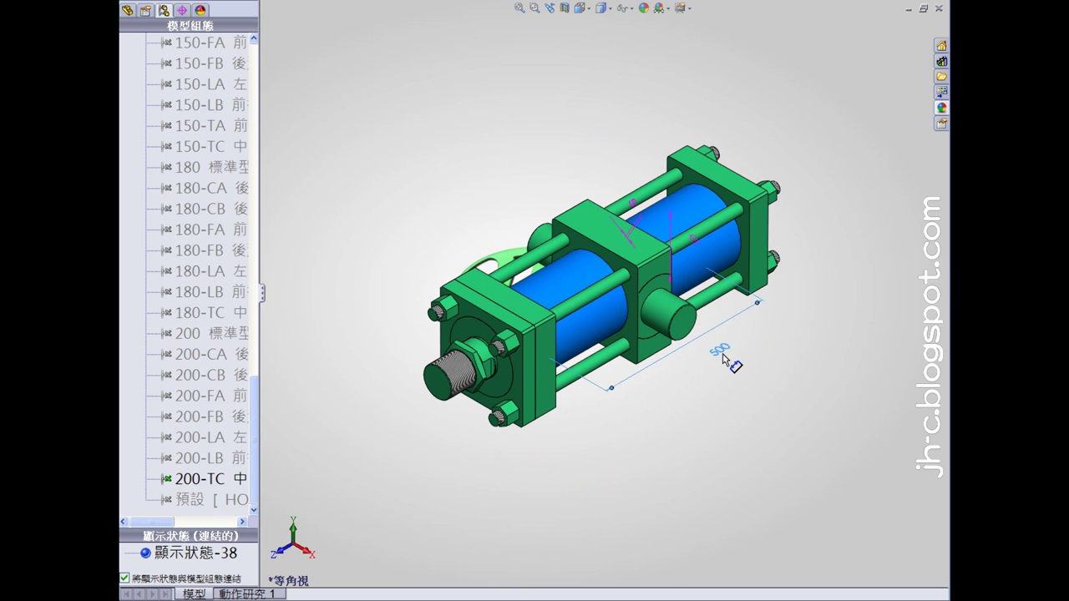
double_click(720, 353)
type("10")
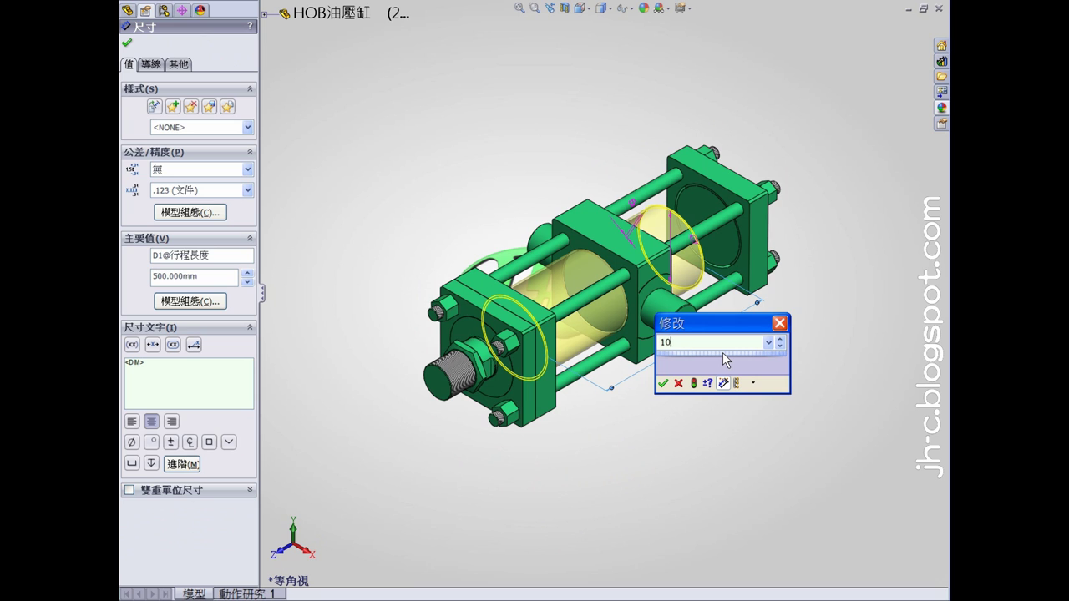
type("00")
left_click(662, 383)
left_click(827, 170)
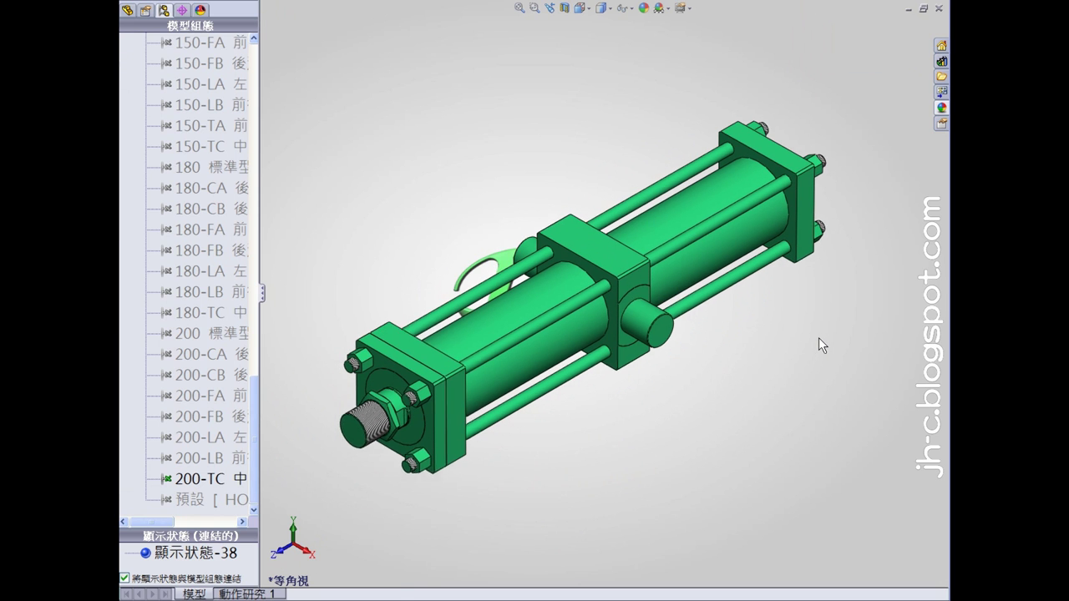
left_click(200, 193)
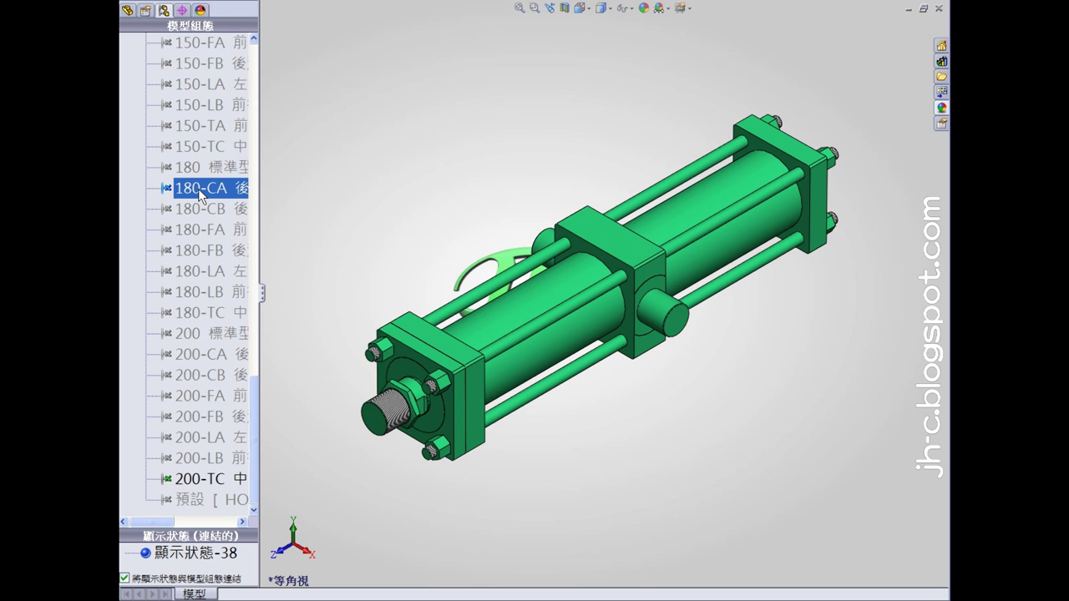
Activate the 180-CA, 125 標準型 and 080-LB configurations in turn.
double_click(199, 193)
left_click_drag(252, 402, 226, 248)
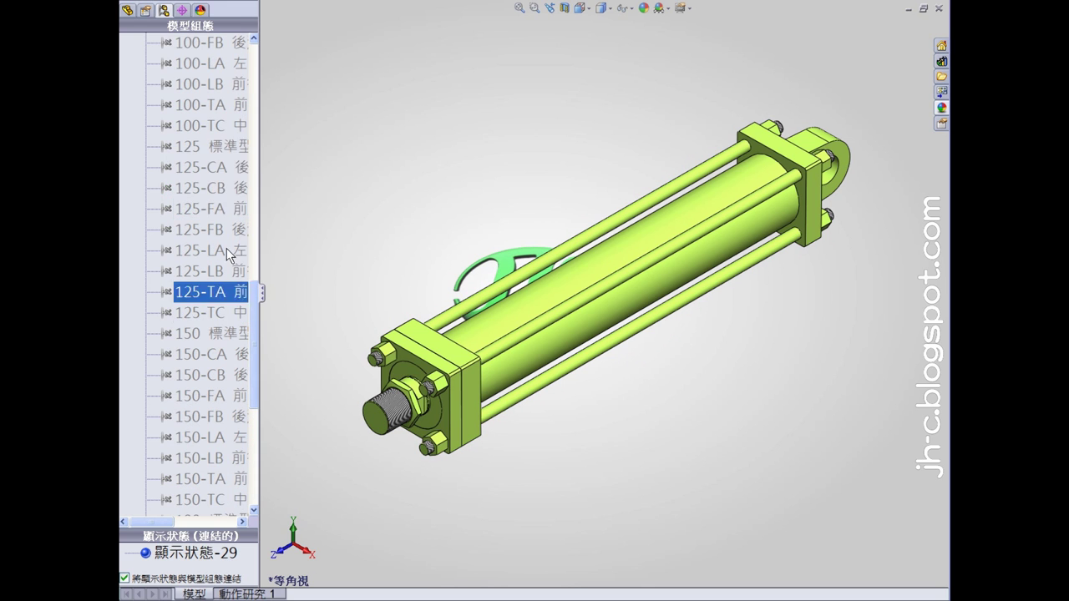
left_click(210, 147)
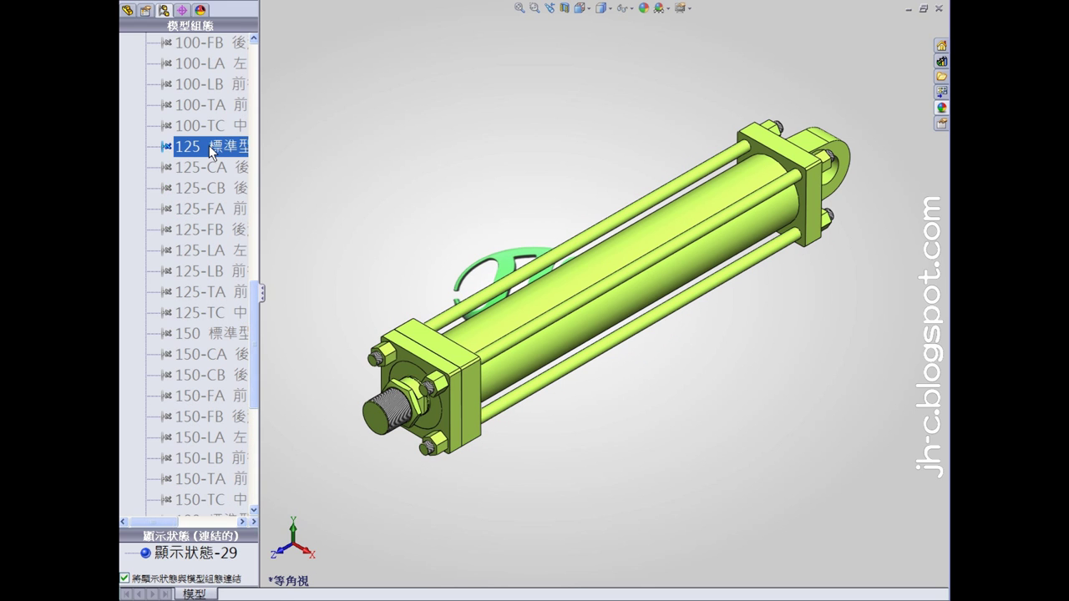
double_click(210, 148)
left_click_drag(254, 302, 255, 237)
left_click(231, 250)
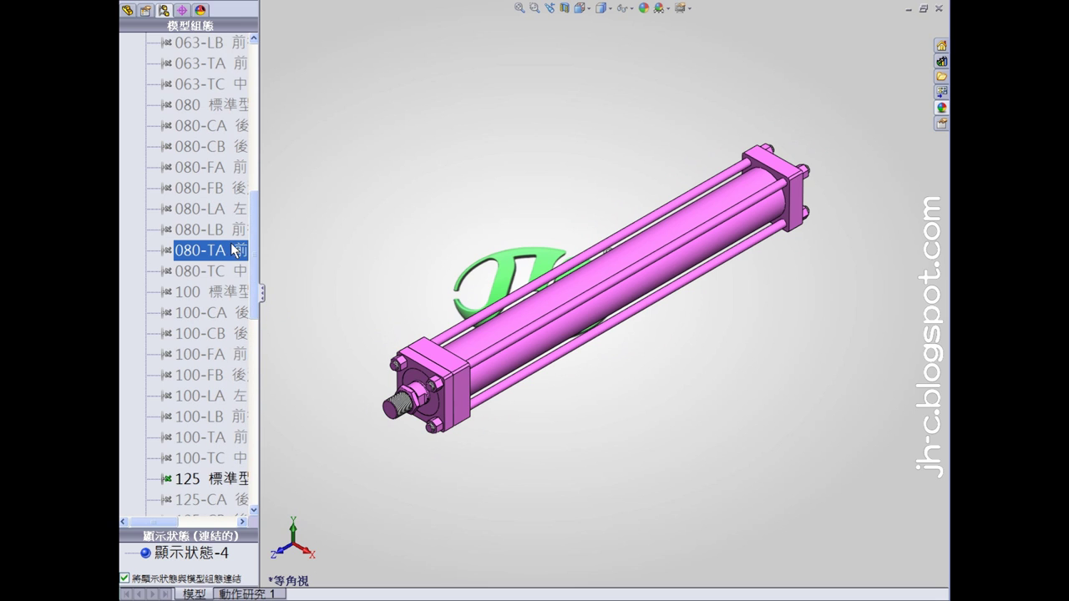
left_click(227, 231)
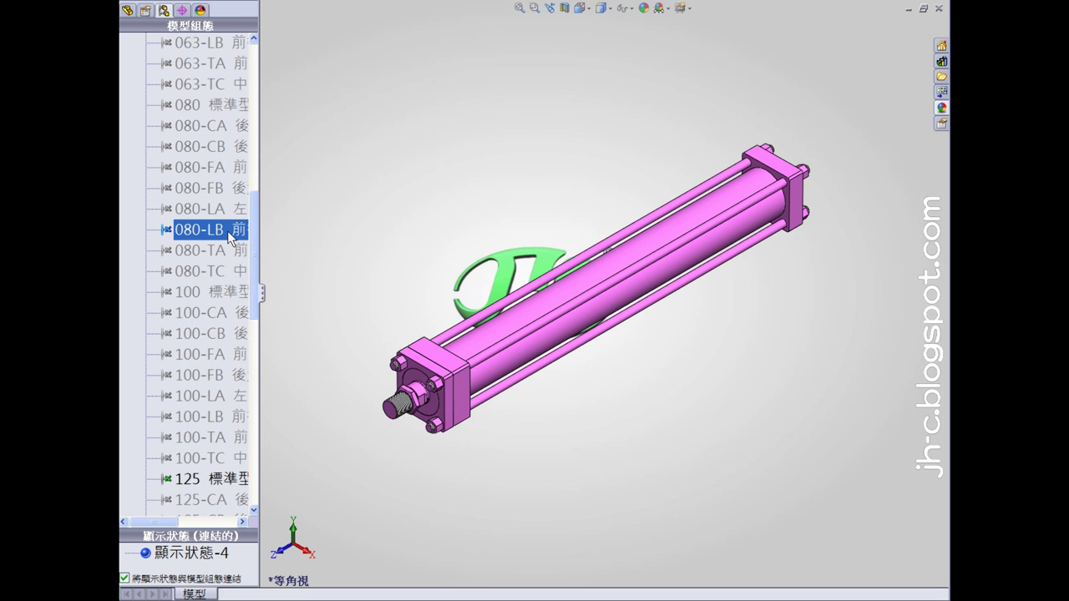
double_click(227, 231)
Activate the 050-TA configuration, then select 040-FA.
left_click_drag(257, 225, 258, 152)
left_click(213, 167)
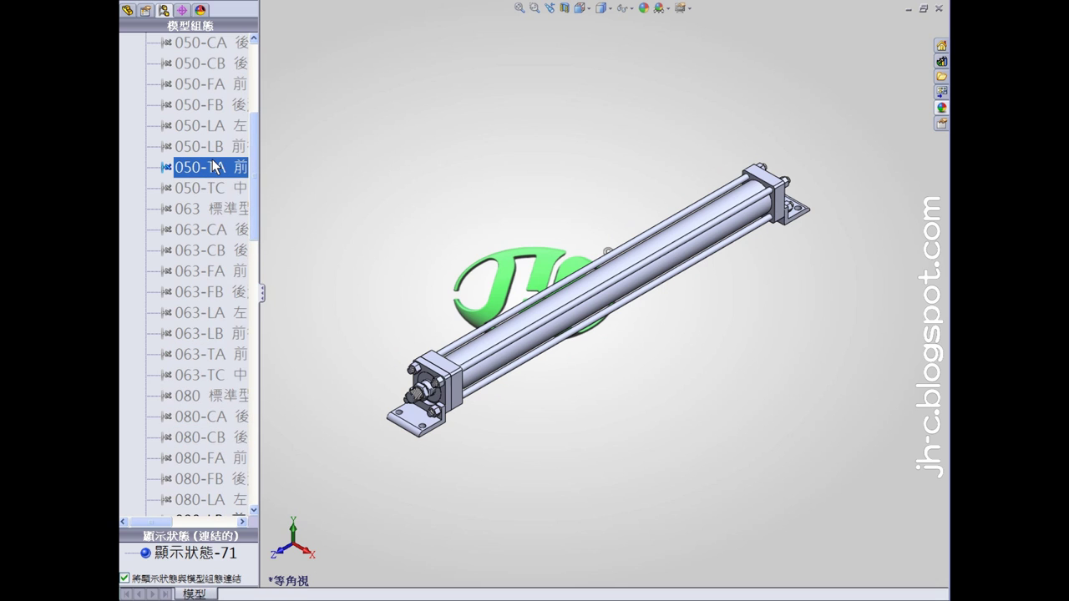
double_click(212, 167)
left_click(209, 208)
left_click_drag(258, 227, 257, 154)
left_click(237, 147)
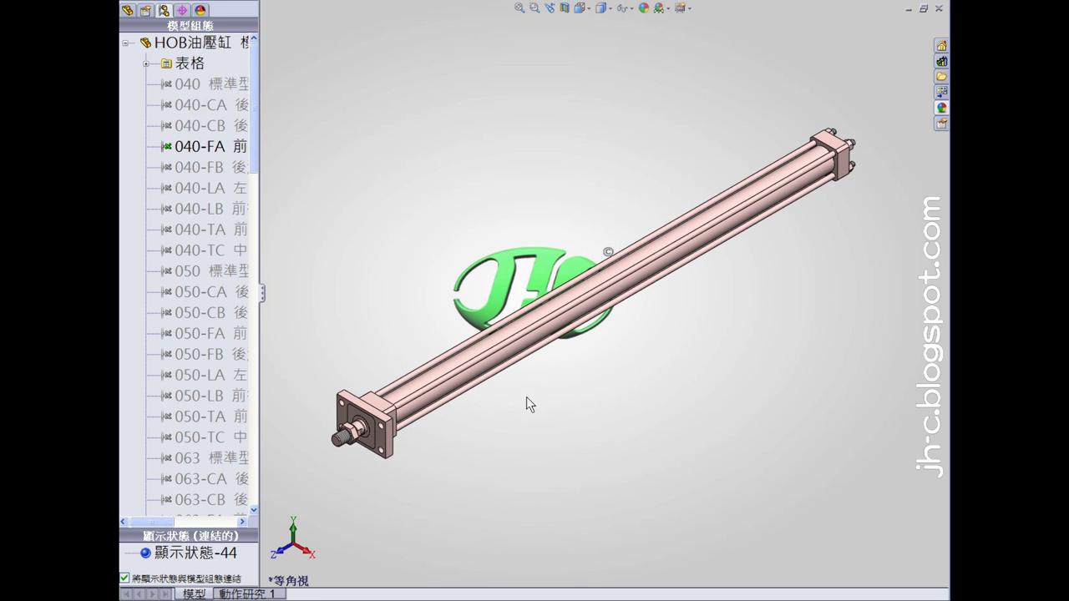
Cut the 040-FA stroke dimension from 1000 to 100 mm and rebuild.
left_click(508, 361)
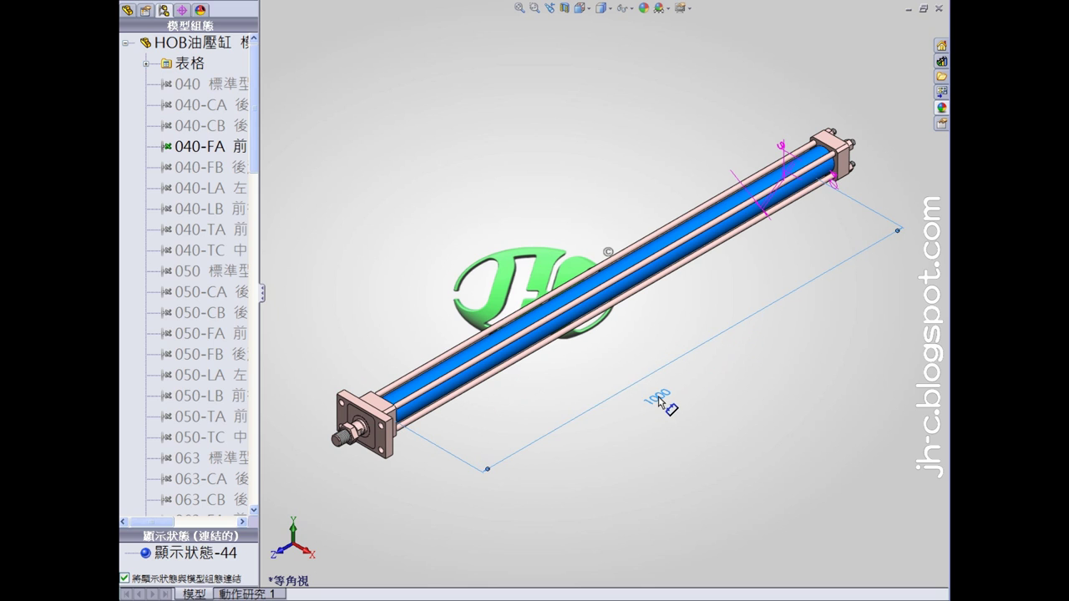
double_click(658, 396)
type("100")
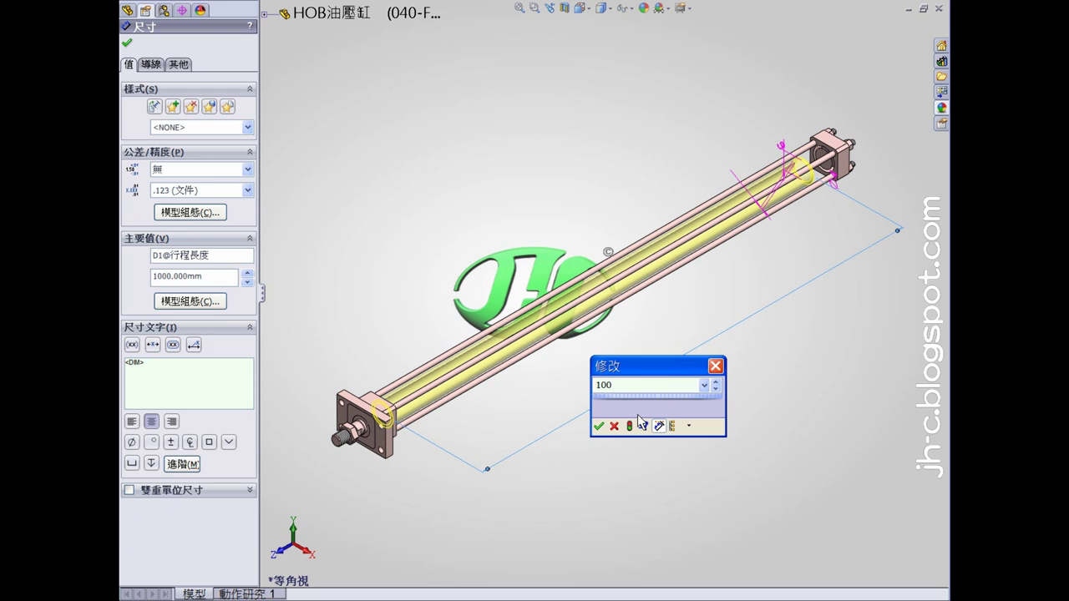
left_click(598, 426)
left_click(644, 174)
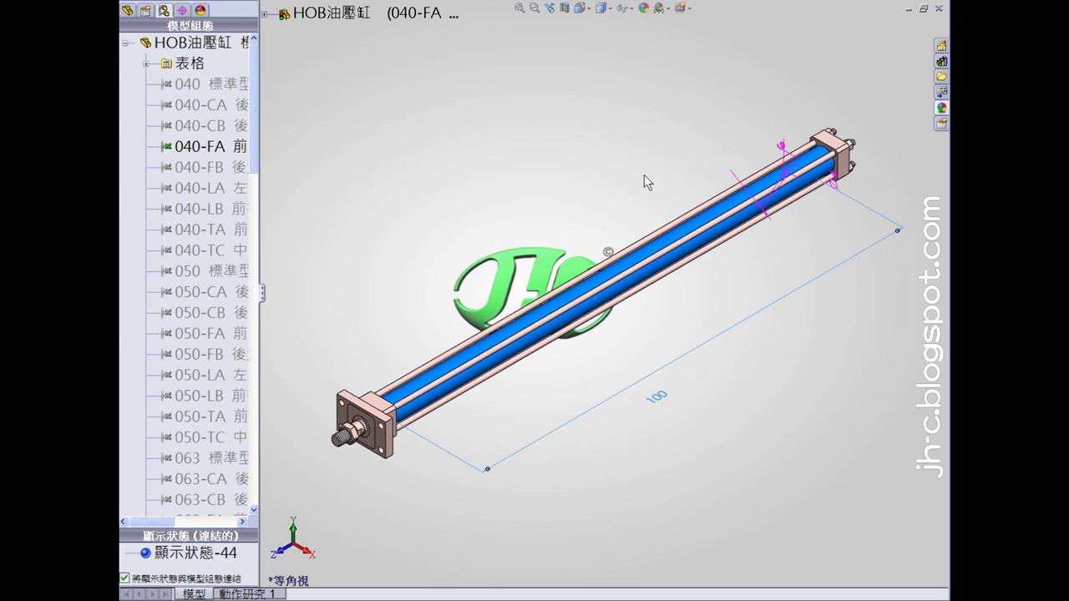
middle_click_drag(763, 433, 740, 393)
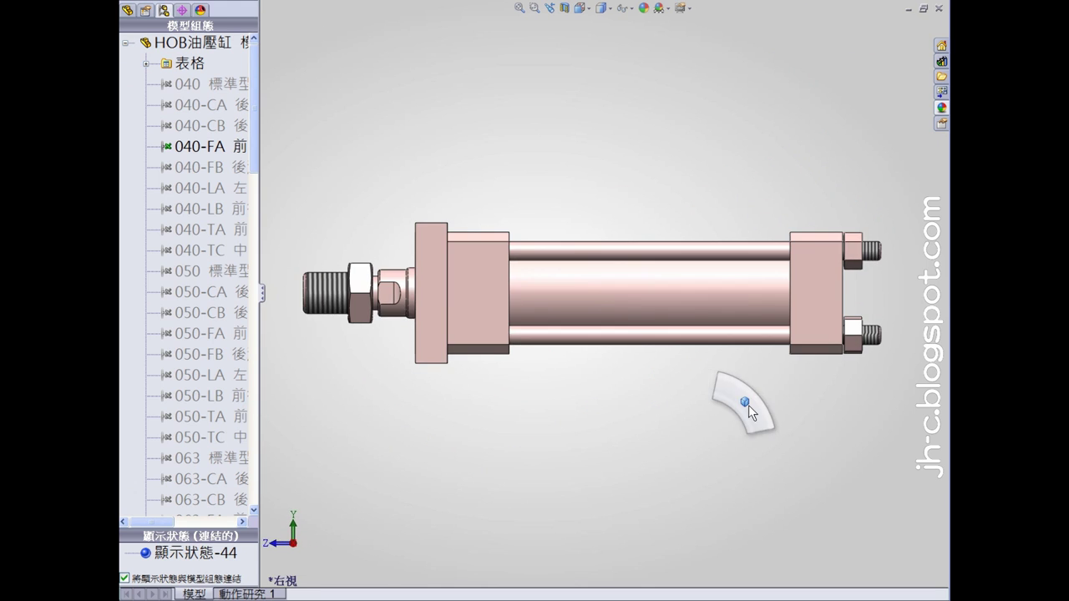
key("ctrl+7")
Activate the 040 標準型 configuration and fit the cylinder in an enlarged view.
double_click(221, 86)
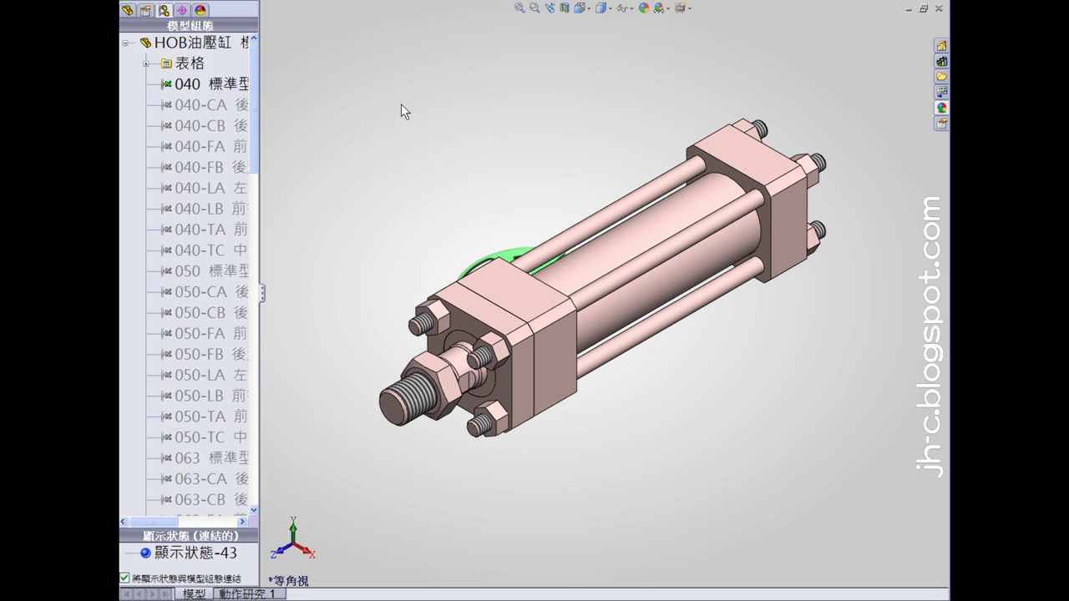
key("F9")
key("f")
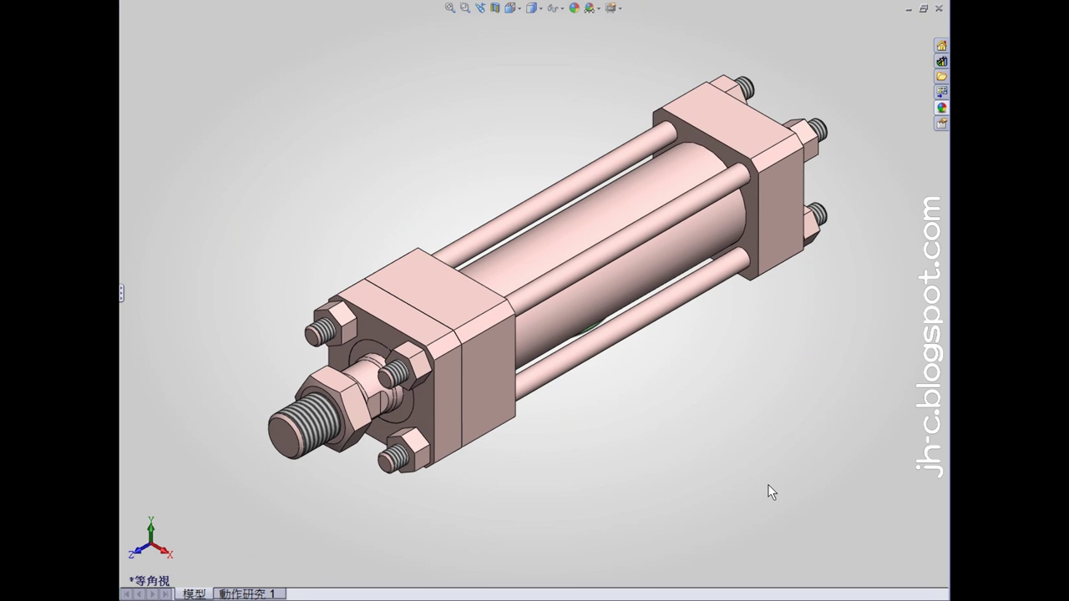